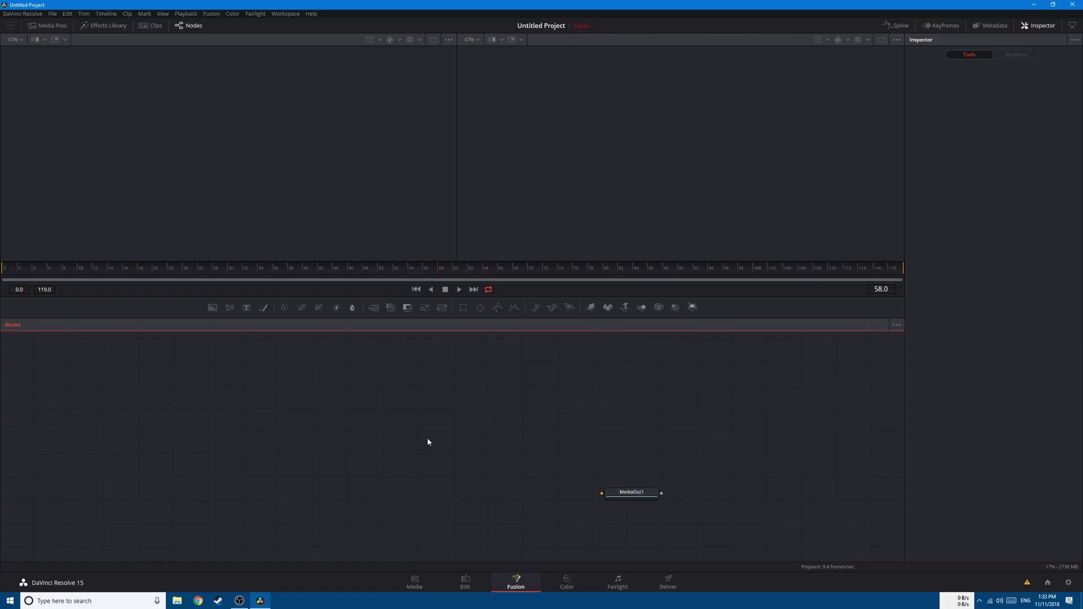
- Add a Background node to the composition and display it in the first viewer
click(212, 307)
drag(446, 408, 305, 362)
drag(269, 140, 270, 141)
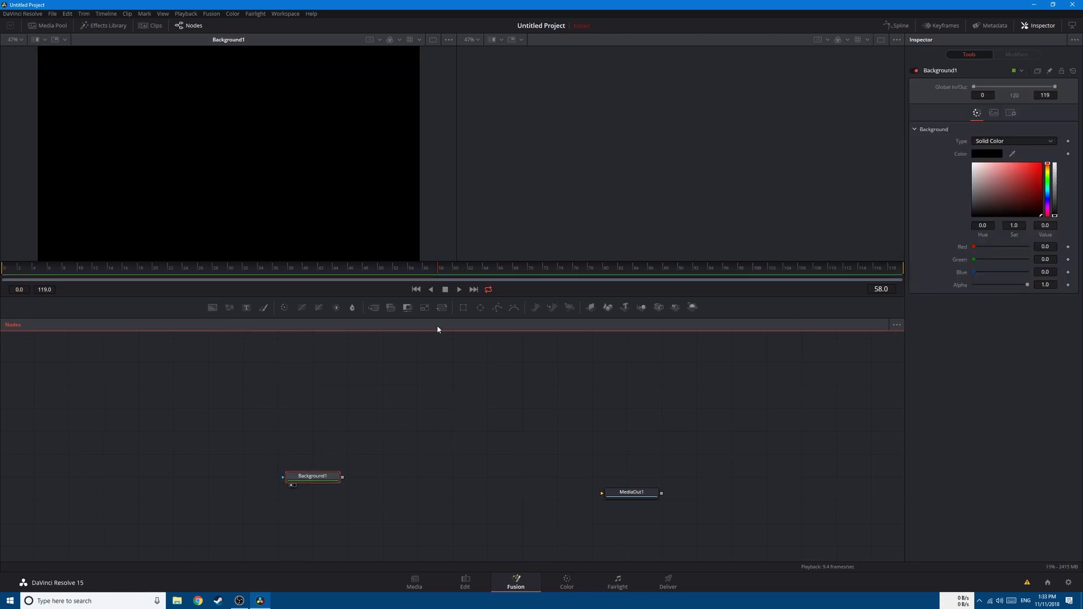
- Mask Background1 with an ellipse, making it an outline with Solid off and a border width of 0.03
click(478, 310)
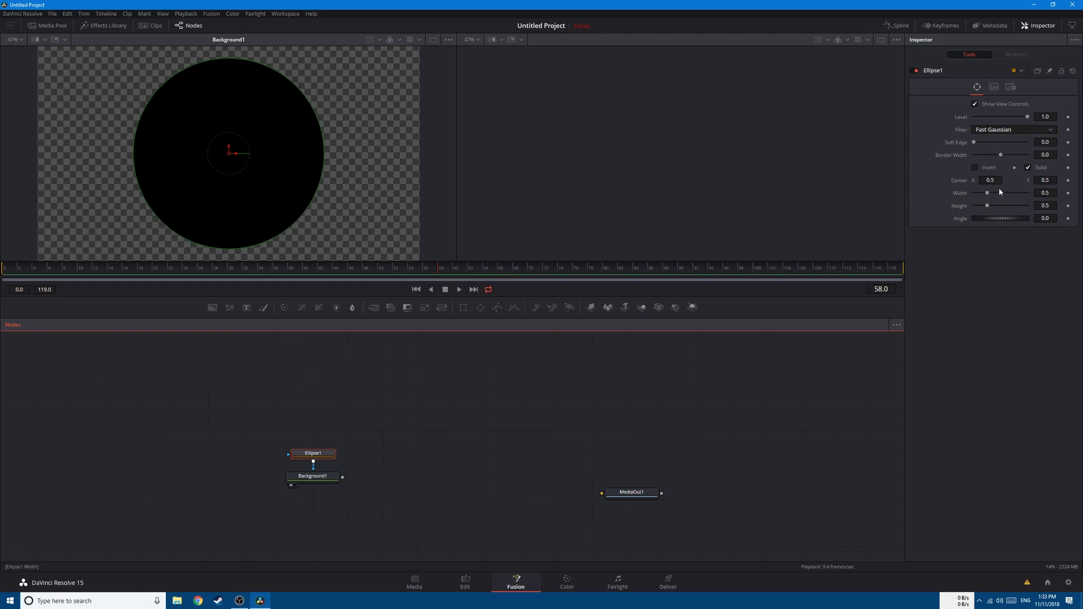
click(1028, 168)
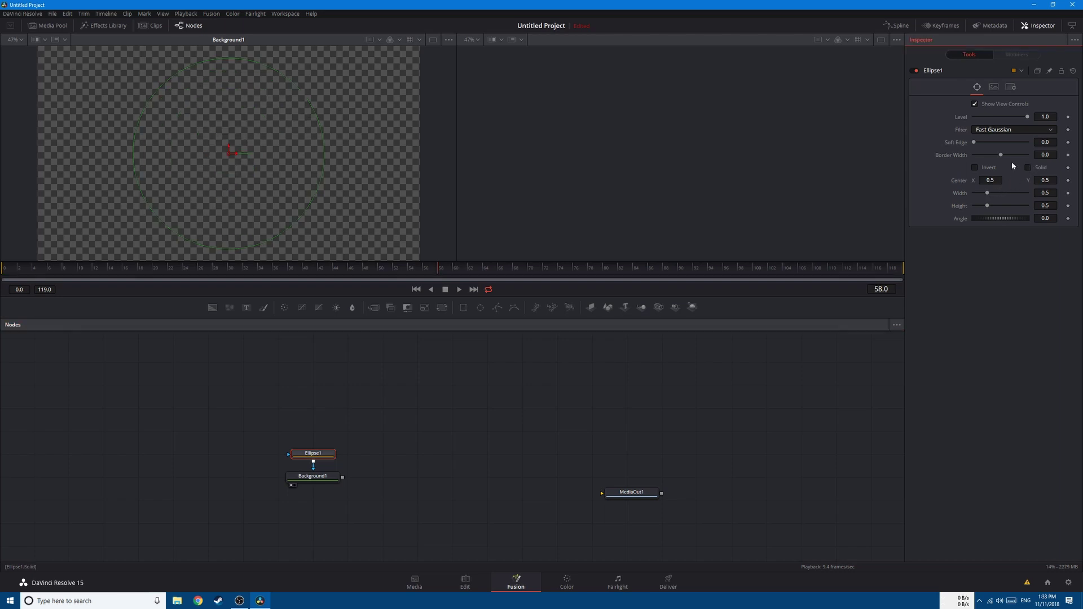
drag(1002, 157, 1006, 158)
click(1045, 154)
text(0.03)
key(Tab)
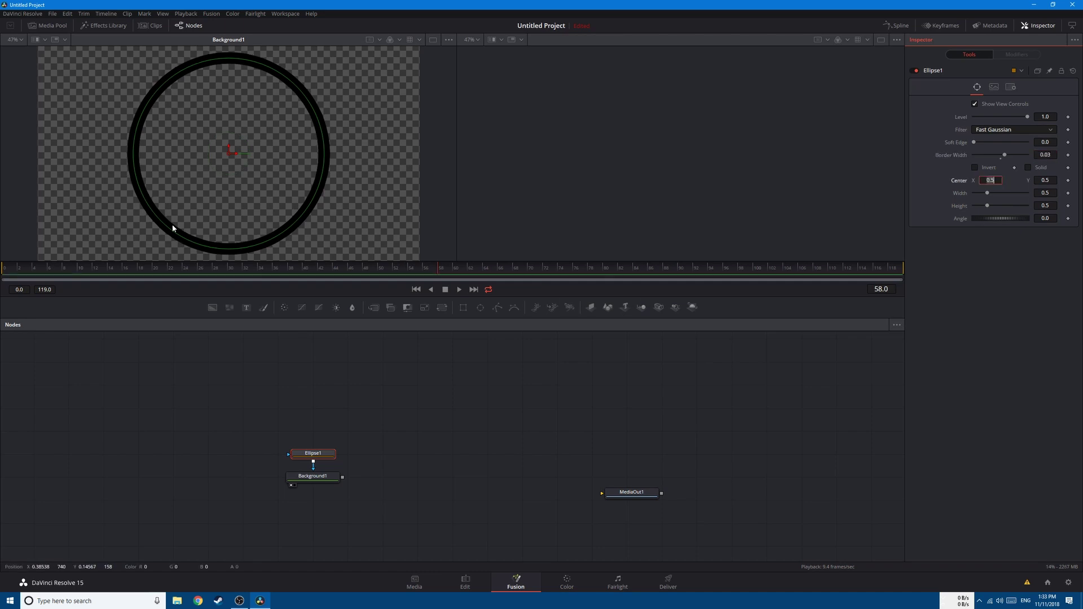
- Shrink the ellipse ring to about 0.315 in width and height, and recolor Background1 to gray with value 0.488
drag(162, 224, 186, 199)
drag(309, 454, 236, 492)
click(309, 476)
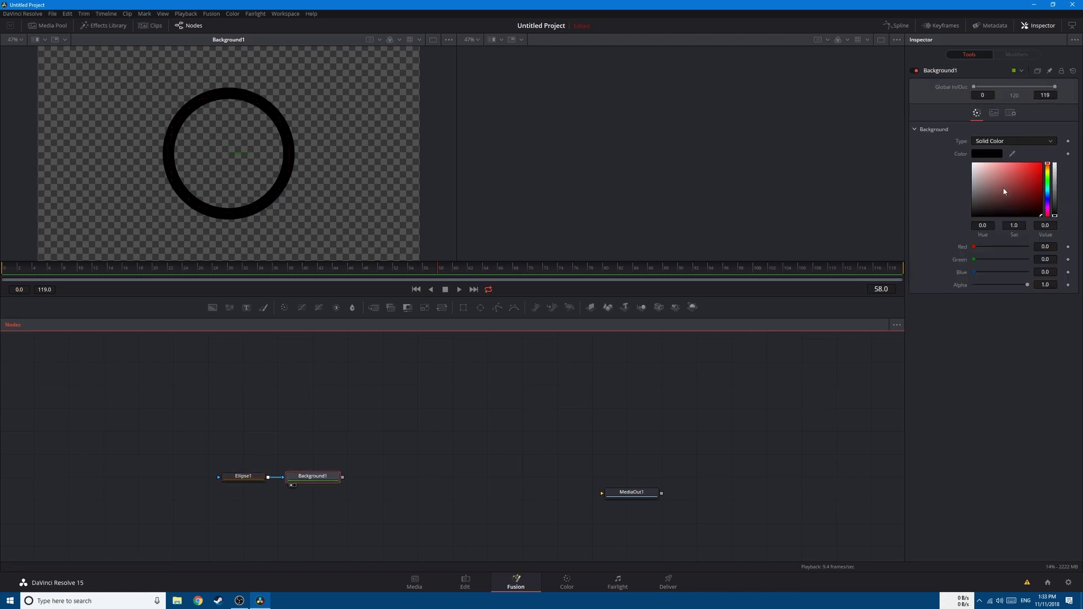
drag(956, 186, 957, 193)
- Add a second Background node beneath the gray ring through a Merge, and display the merge in the second viewer
click(331, 415)
click(212, 307)
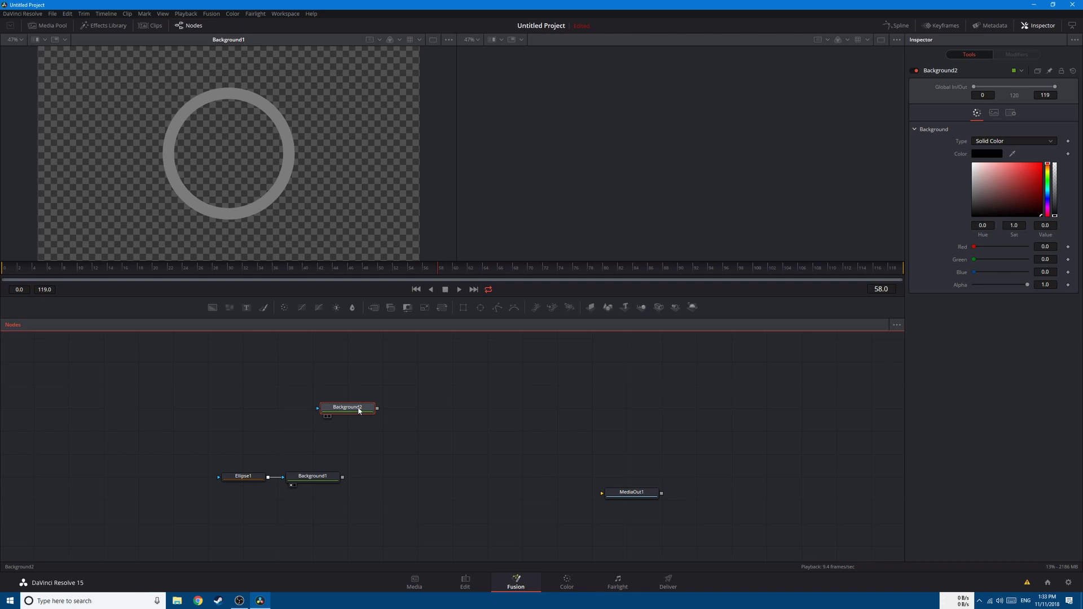
drag(361, 415, 327, 530)
drag(342, 477, 401, 468)
key(2)
drag(315, 523, 314, 501)
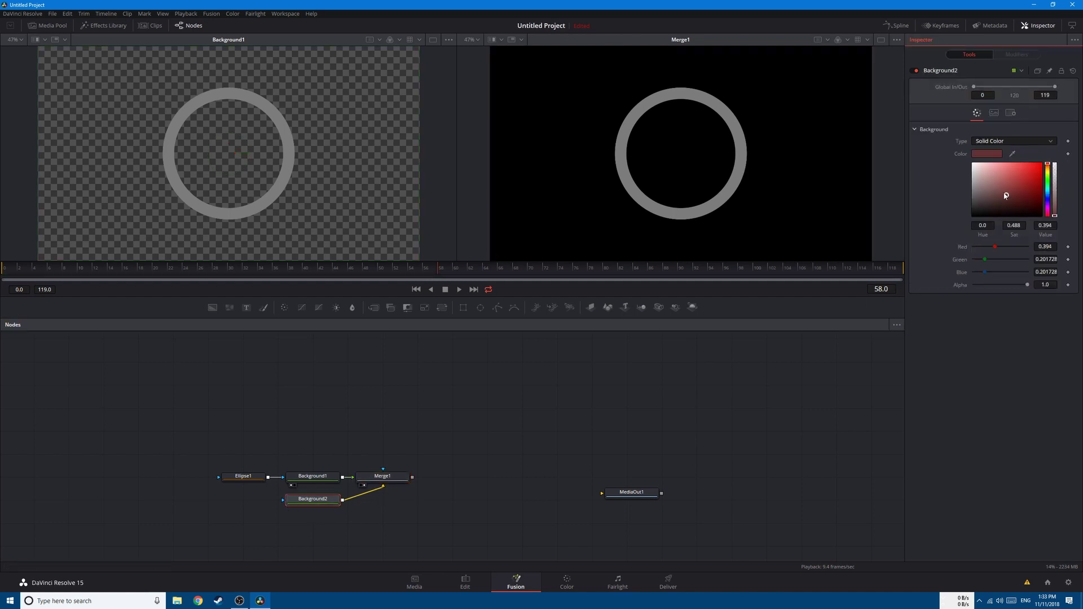
- Change Background2's color to white and move the ring and Merge1 nodes up a row in the node graph
drag(1007, 195, 972, 163)
drag(208, 459, 382, 465)
click(383, 460)
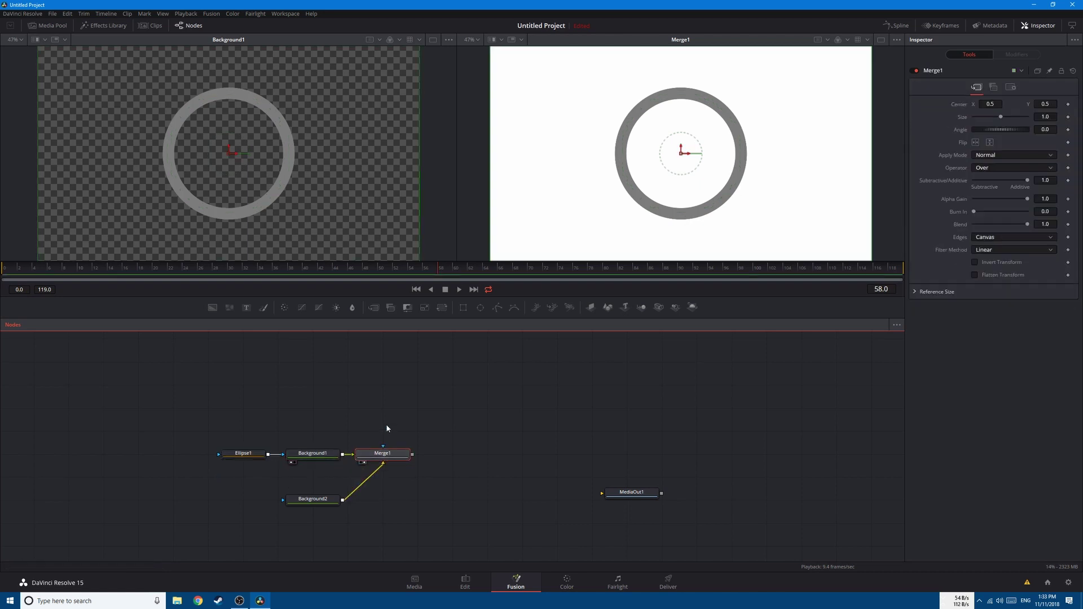
- At frame 0, add a Mask Paint node and connect it to Ellipse1's mask input
click(3, 270)
click(140, 411)
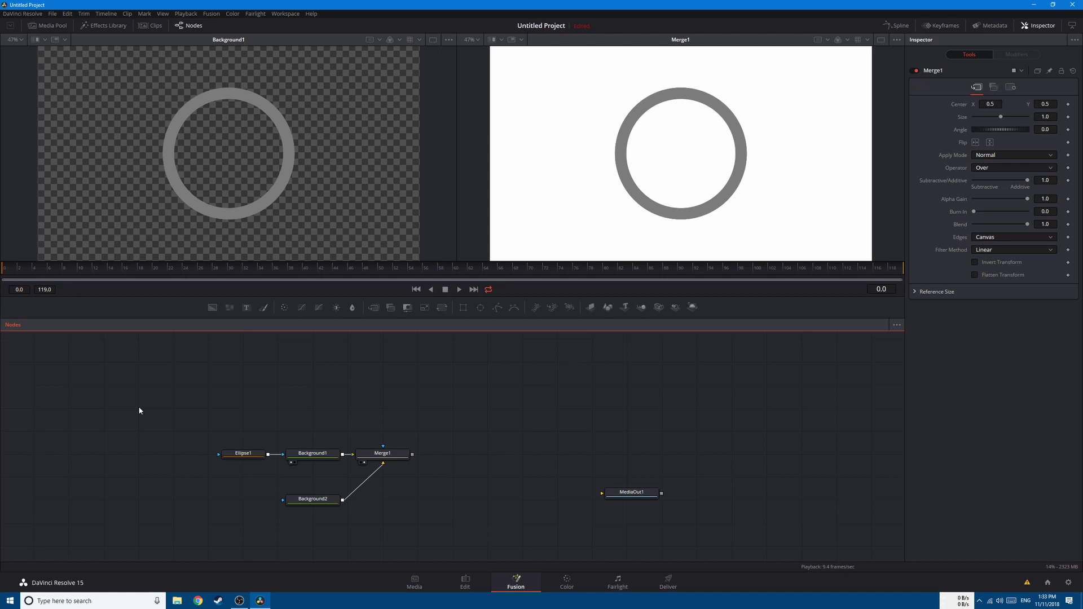
key(shift+space)
text(mask)
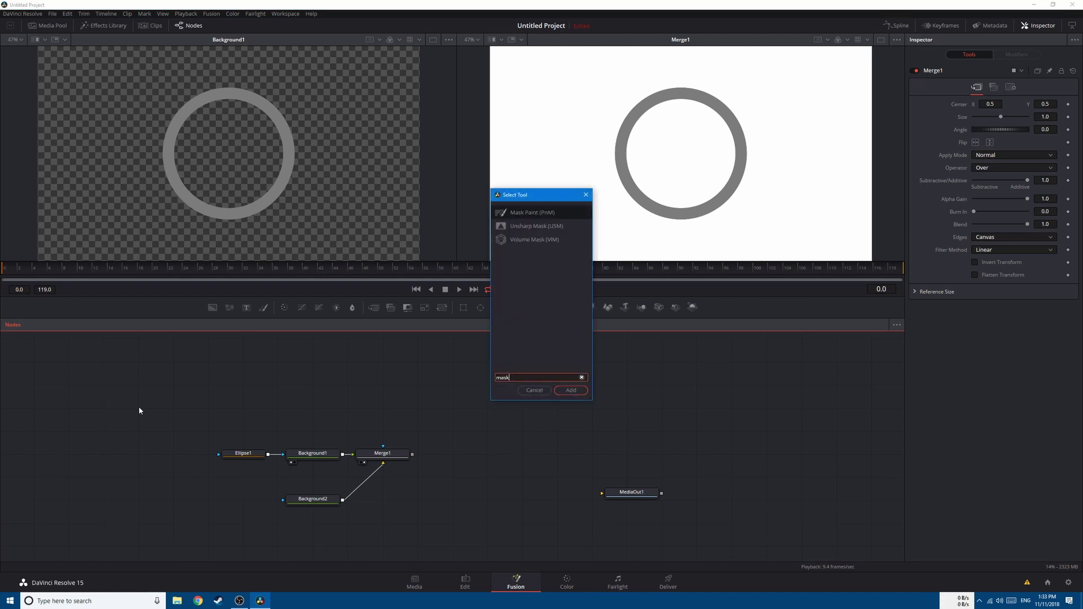
key(Return)
drag(140, 411, 244, 454)
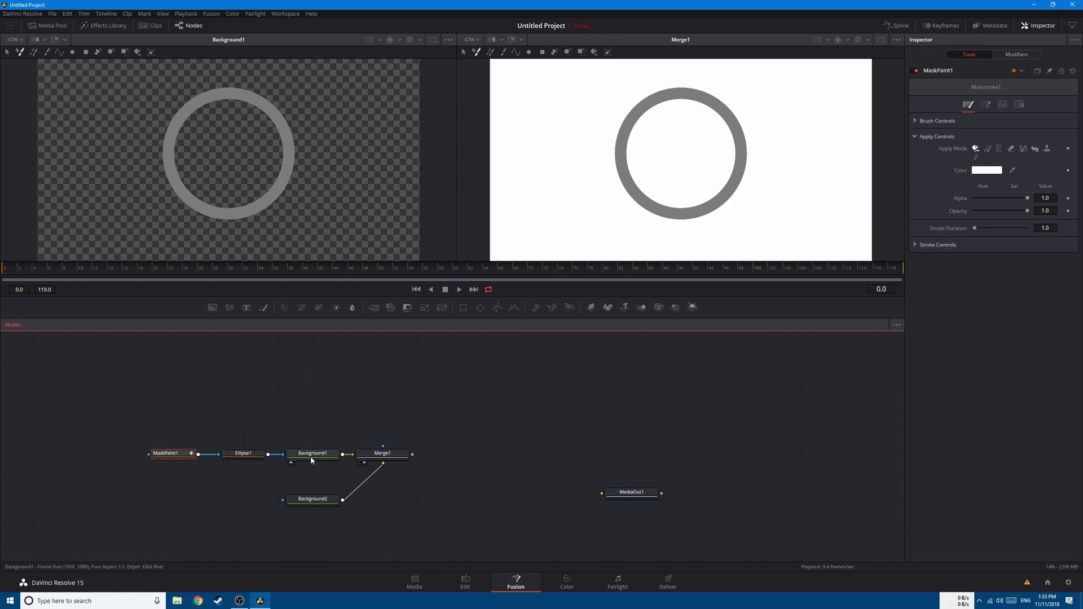
- Trace a polyline stroke counterclockwise around the gray ring in MaskPaint1, starting and ending at the ring's top
click(59, 52)
click(223, 91)
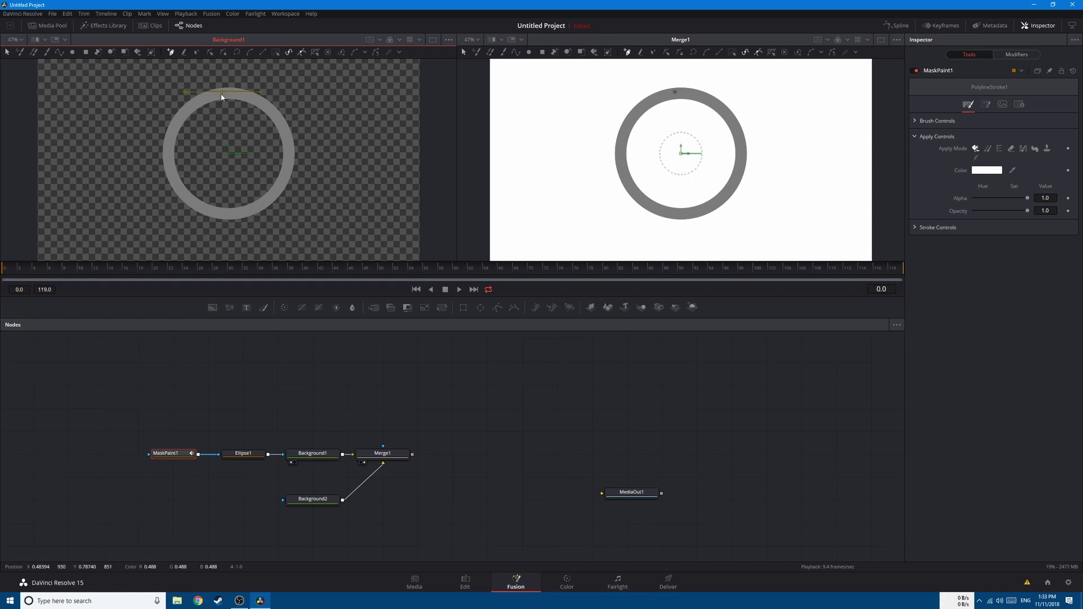
click(183, 110)
click(167, 150)
click(175, 182)
click(204, 209)
click(237, 212)
click(272, 198)
click(284, 173)
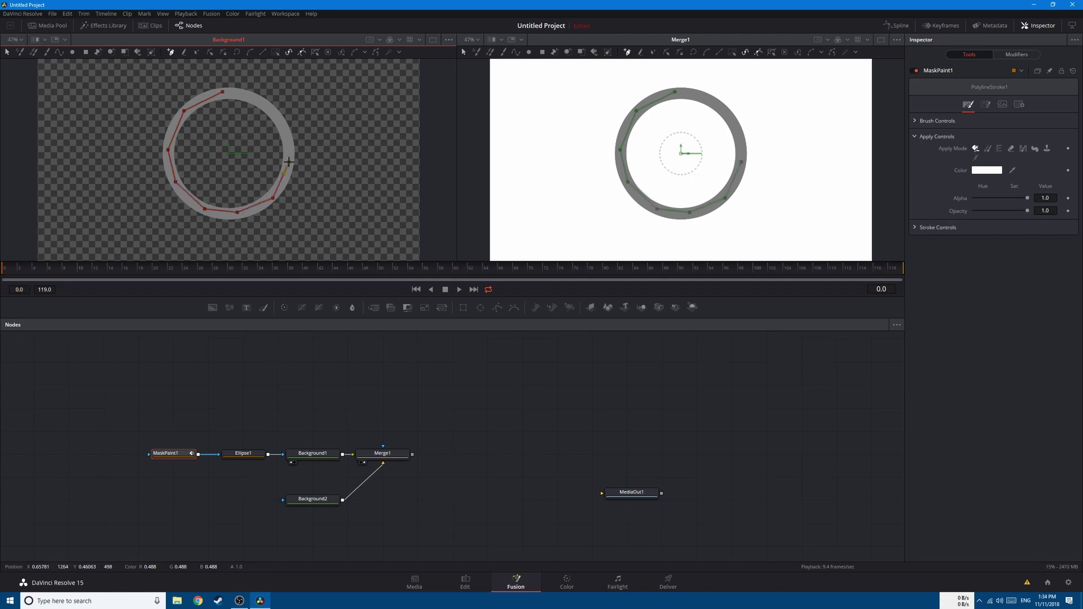
click(285, 128)
click(261, 103)
click(236, 96)
click(223, 92)
- Set Ellipse1's paint mode to Multiply and enlarge the MaskPaint1 stroke's brush size to 0.1
click(242, 455)
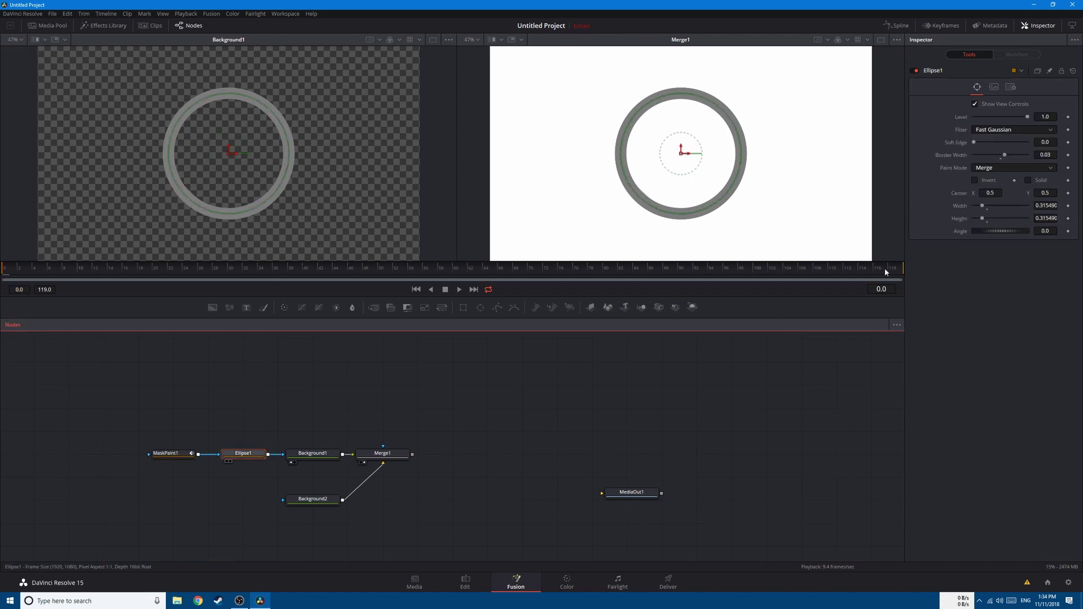
click(993, 168)
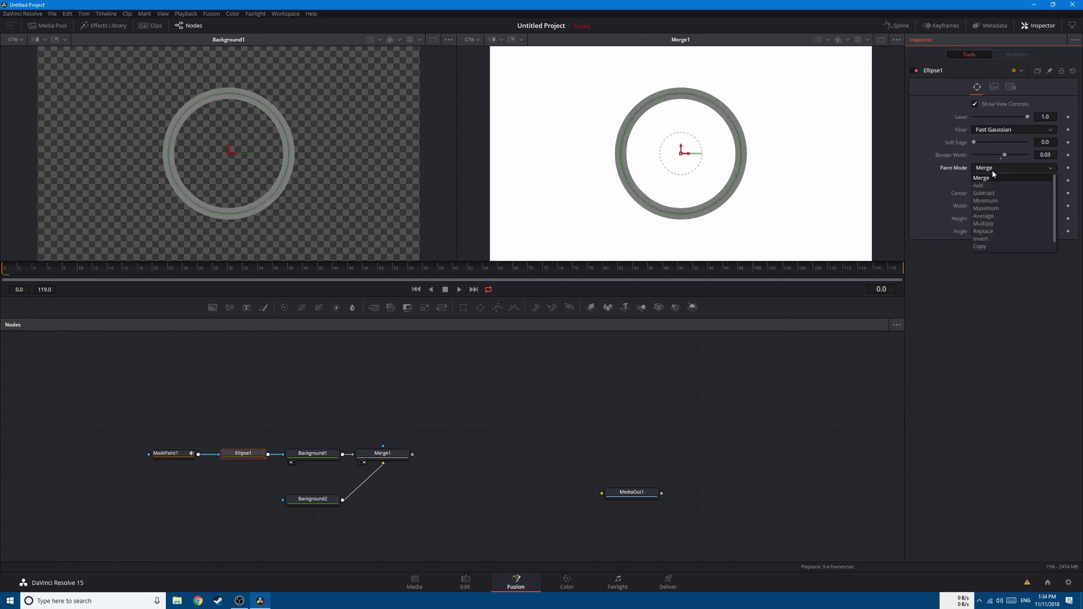
click(998, 229)
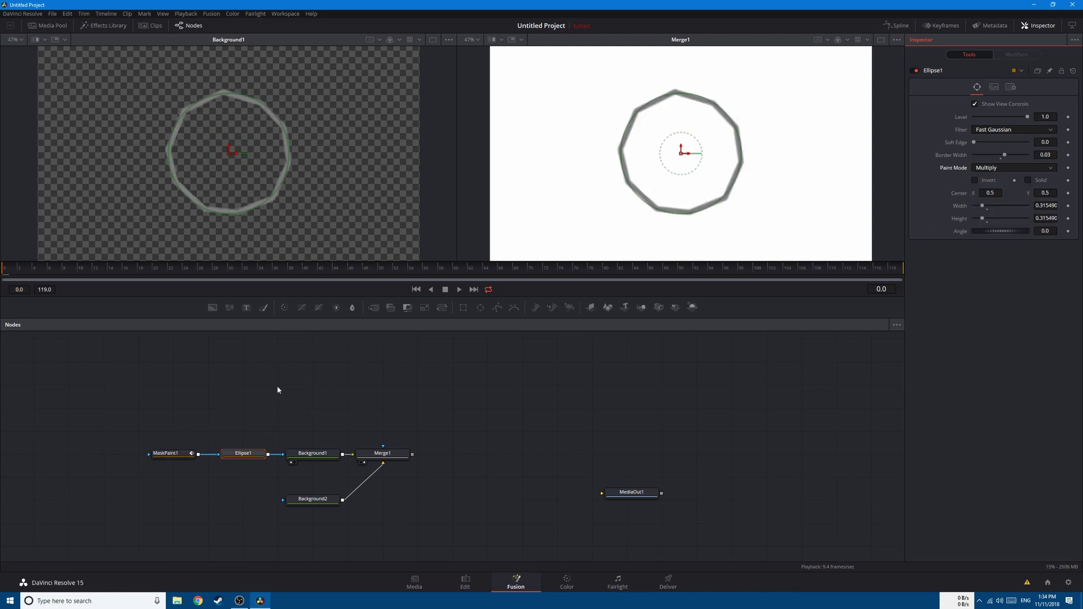
click(175, 452)
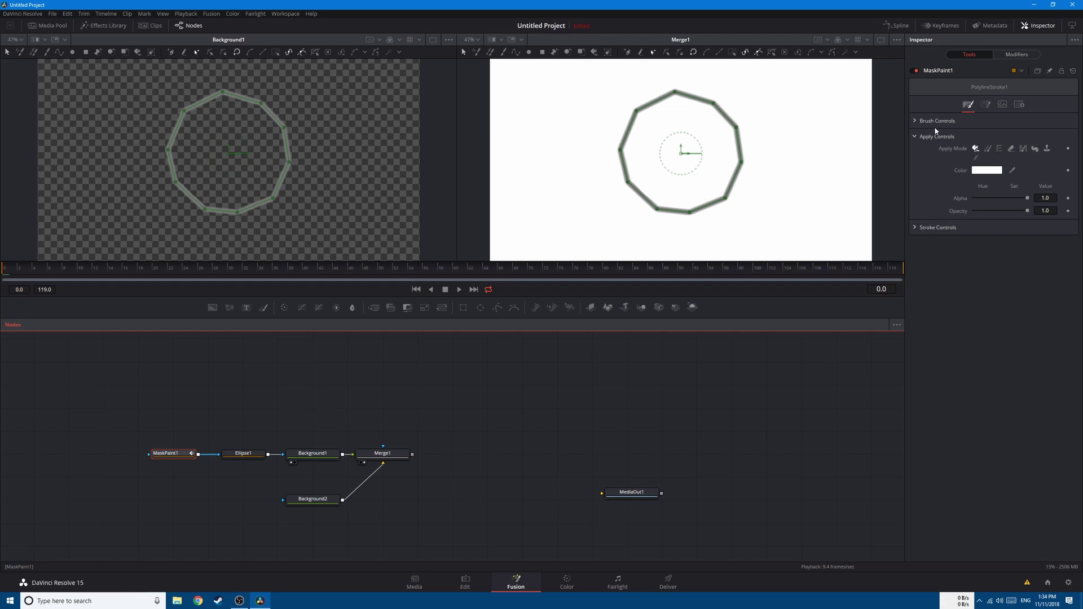
drag(984, 155, 1032, 157)
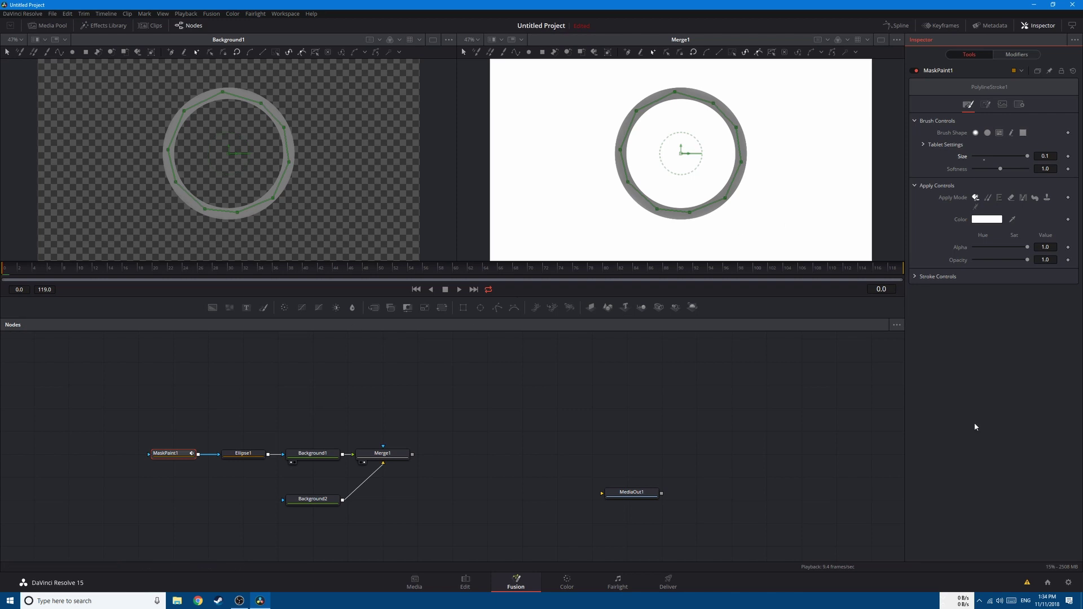
- Set the stroke's Write On end to 0.594 and softness to 0.001, and reshape its starting edge at the ring's top center
click(915, 277)
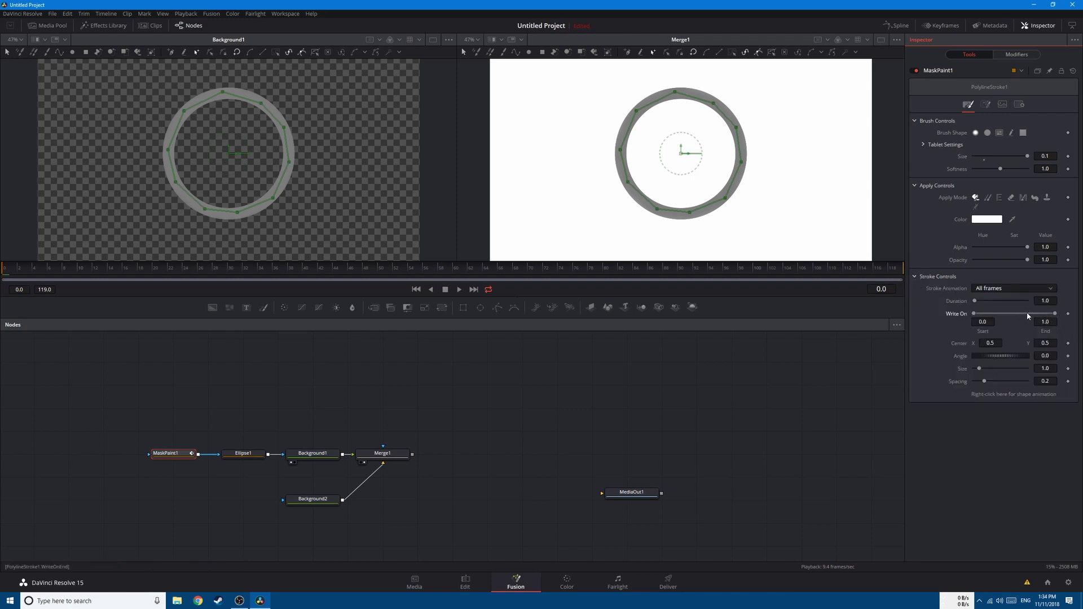
drag(1055, 313, 1024, 313)
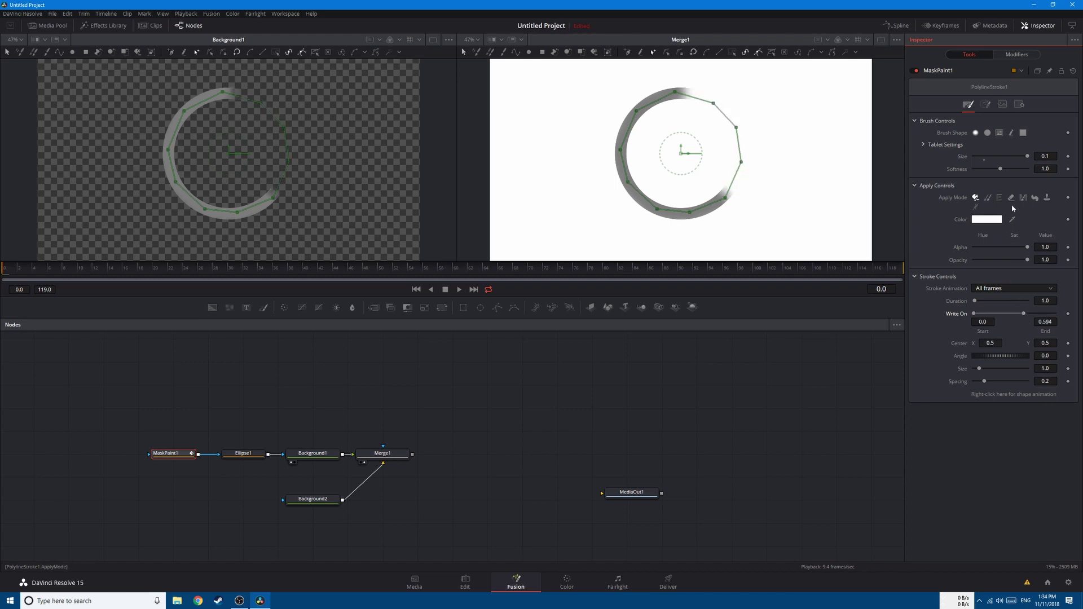
drag(1001, 169, 973, 169)
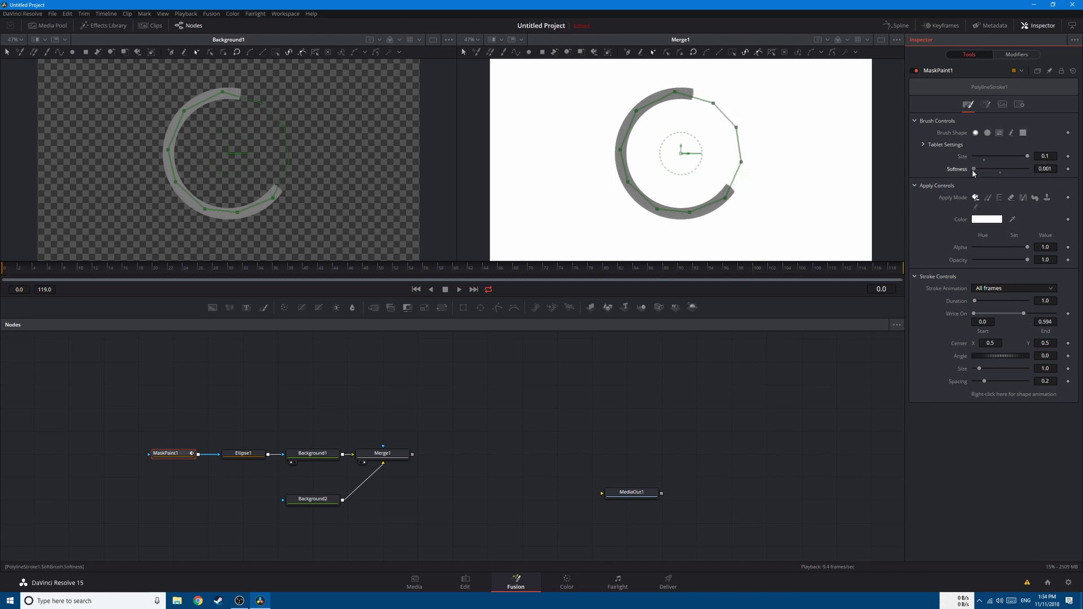
mouse_move(677, 95)
mouse_down()
mouse_move(664, 92)
mouse_move(683, 89)
mouse_up()
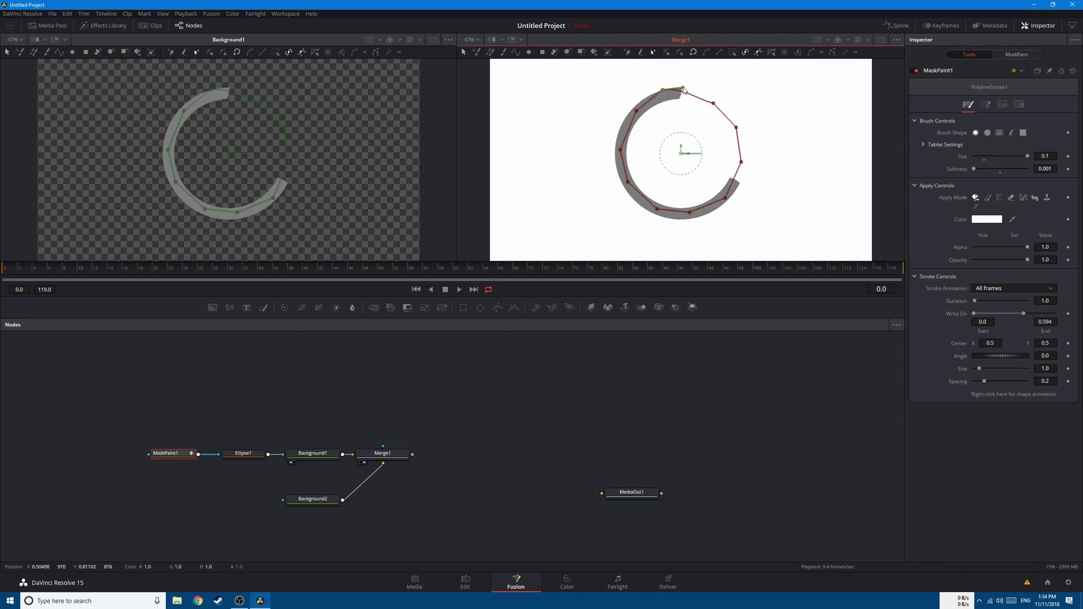
click(651, 365)
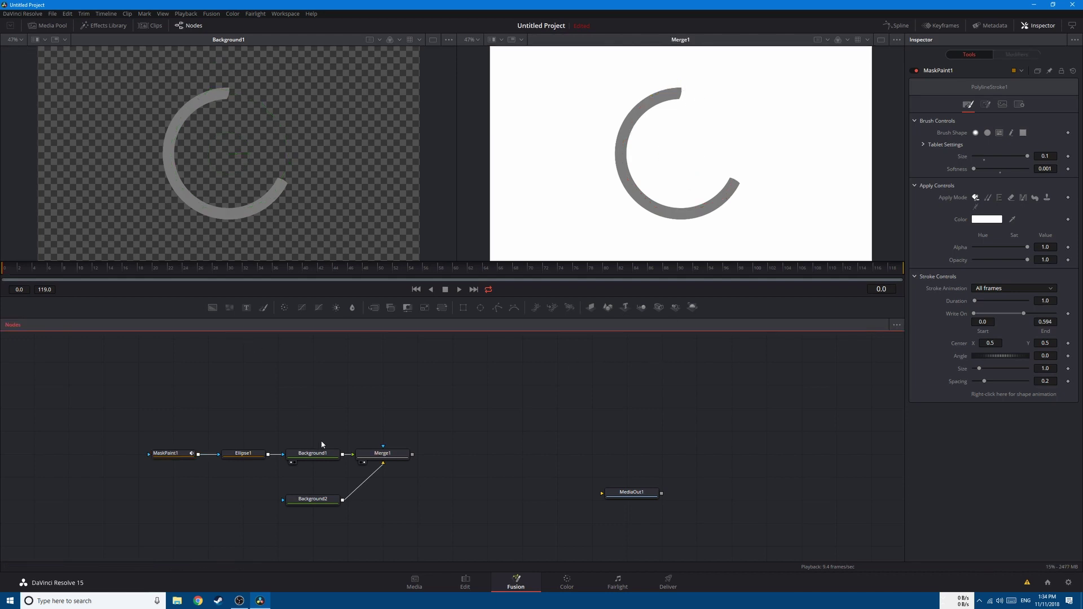
- Keyframe the MaskPaint1 stroke's Write On end from 0 at frame 0 to 1.0 at frame 10
click(182, 455)
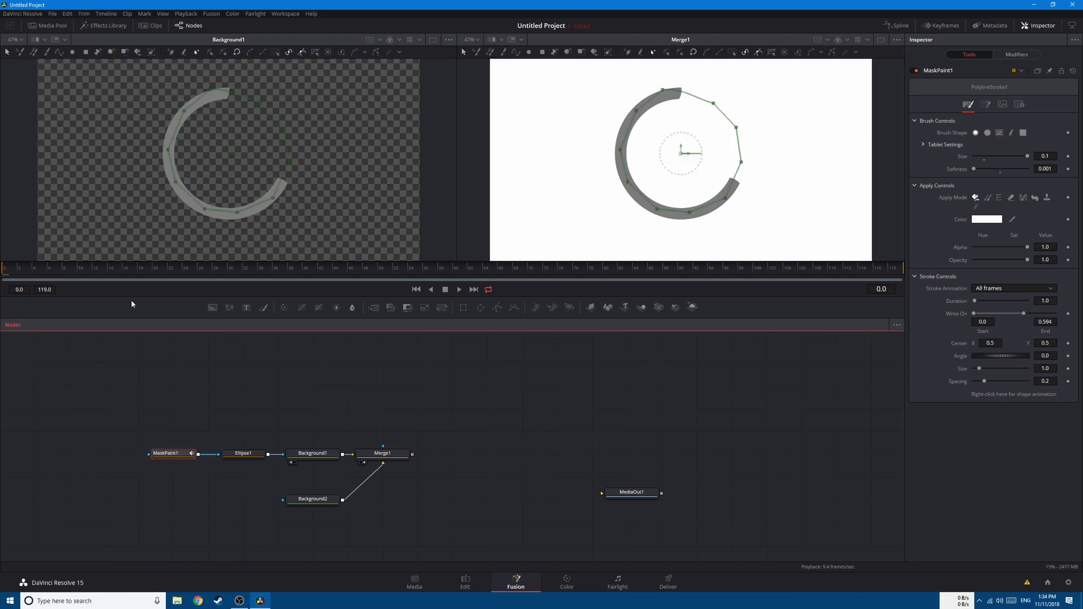
drag(134, 276, 84, 275)
drag(1023, 314, 1055, 313)
right_click(955, 314)
click(969, 321)
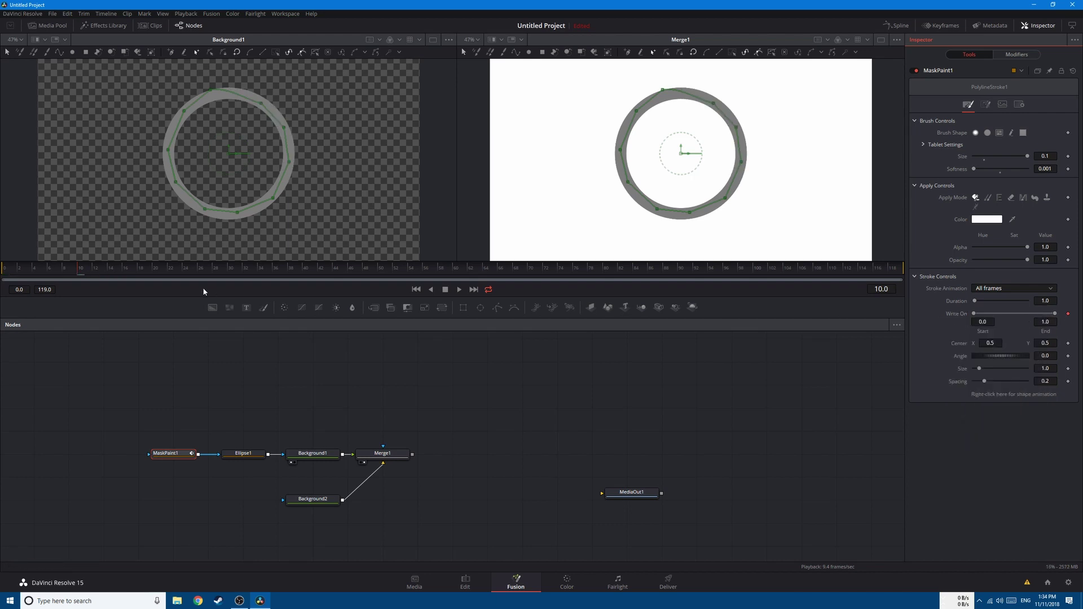
drag(35, 270, 3, 271)
- Play back the ring's write-on animation from the first frame
click(684, 450)
key(space)
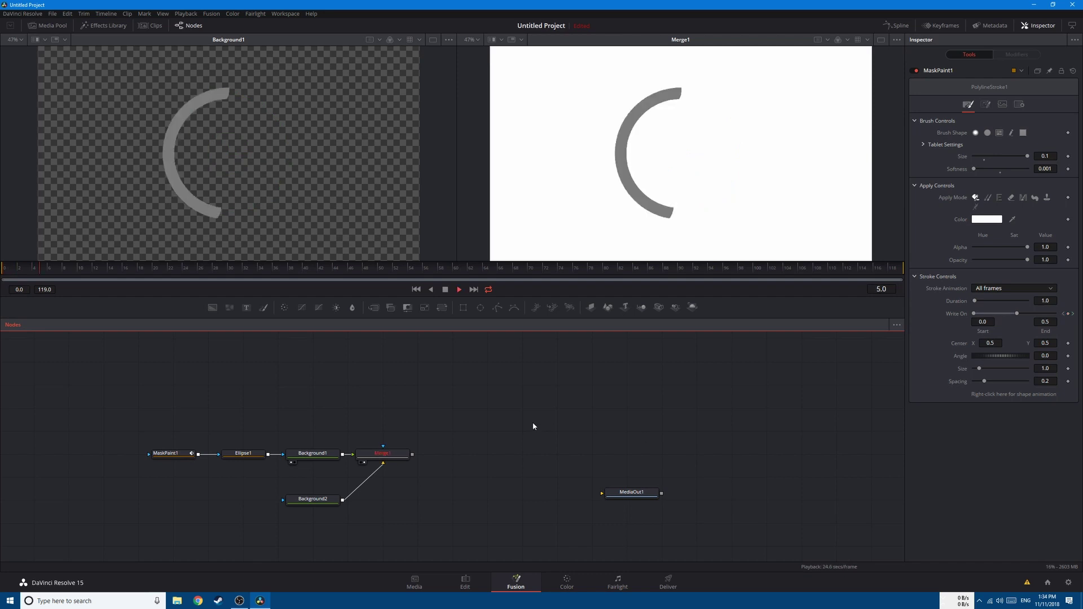
drag(94, 272, 3, 272)
key(space)
- Duplicate the MaskPaint1, Ellipse1 and Background1 nodes and merge the copied ring over Merge1's output
drag(123, 416, 322, 445)
key(ctrl+c)
key(ctrl+v)
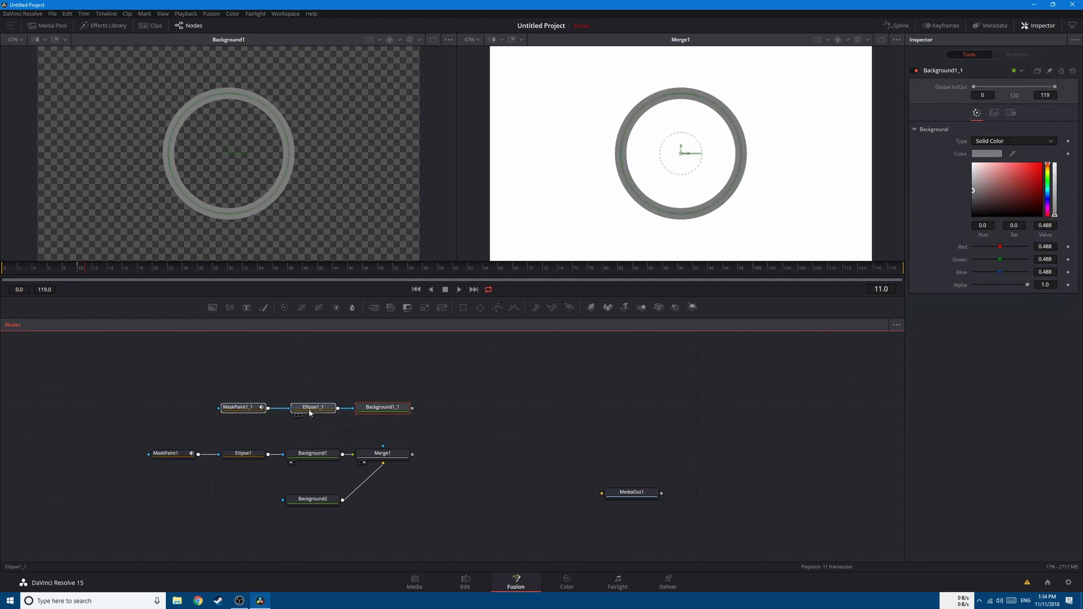
drag(293, 419, 415, 455)
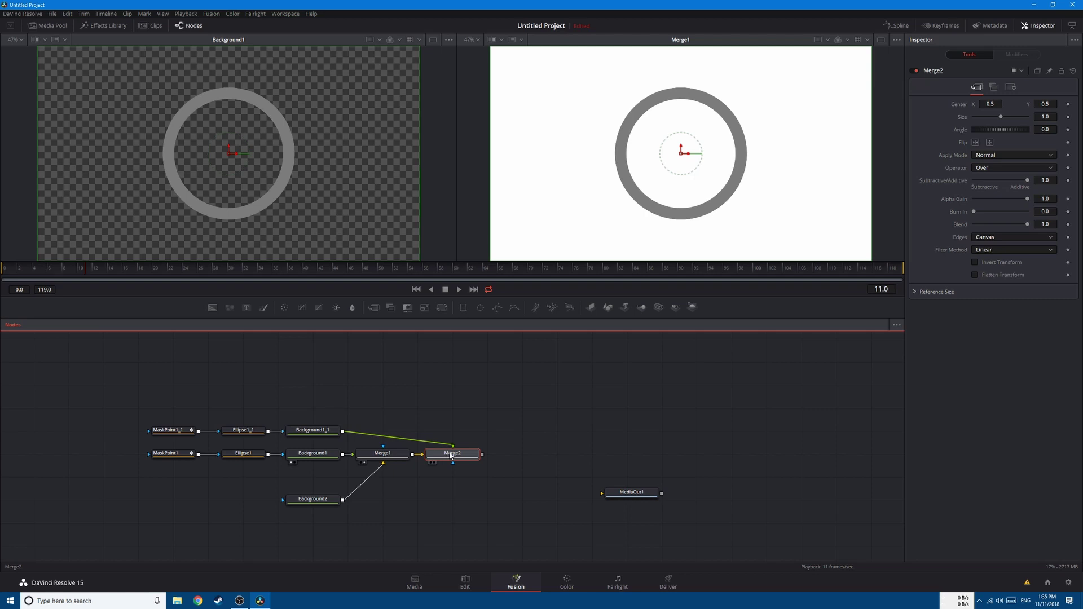
- Recolor the copied ring's Background1_1 to yellow with hue 0.136, saturation 1.0 and value 1.0
click(319, 433)
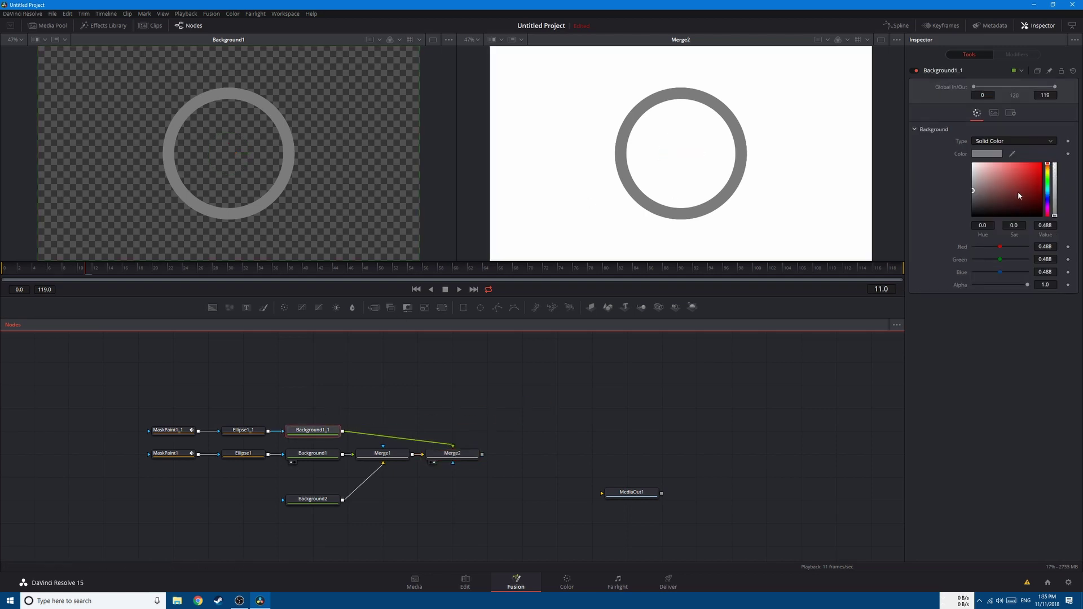
click(1048, 170)
drag(1036, 184, 1081, 136)
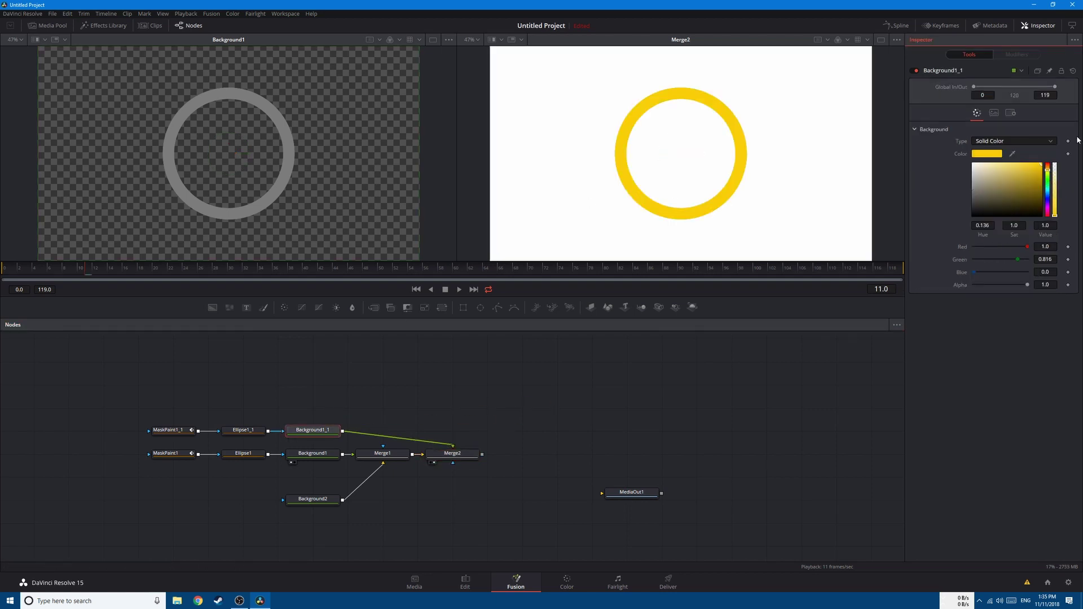
- Show only MaskPaint1_1 in the Keyframes editor and expand it to its stroke track near frame 0
click(161, 430)
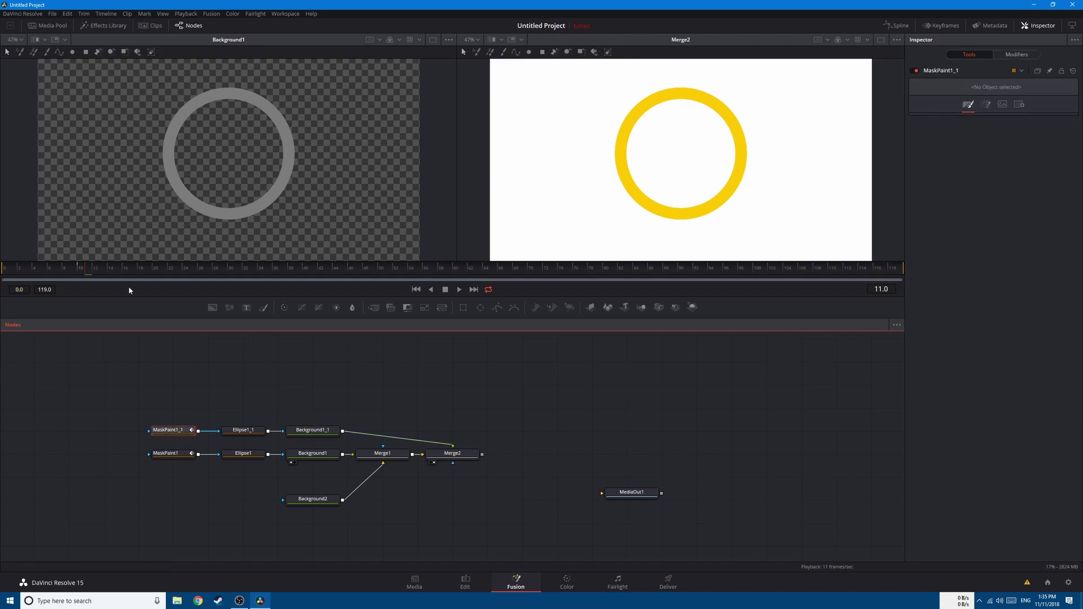
click(947, 27)
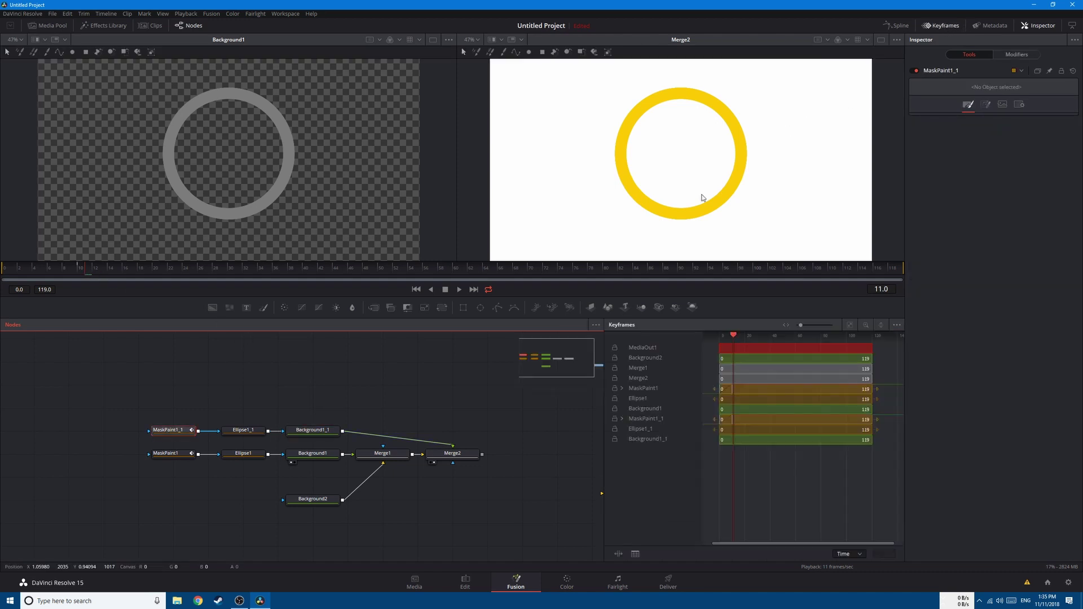
click(897, 326)
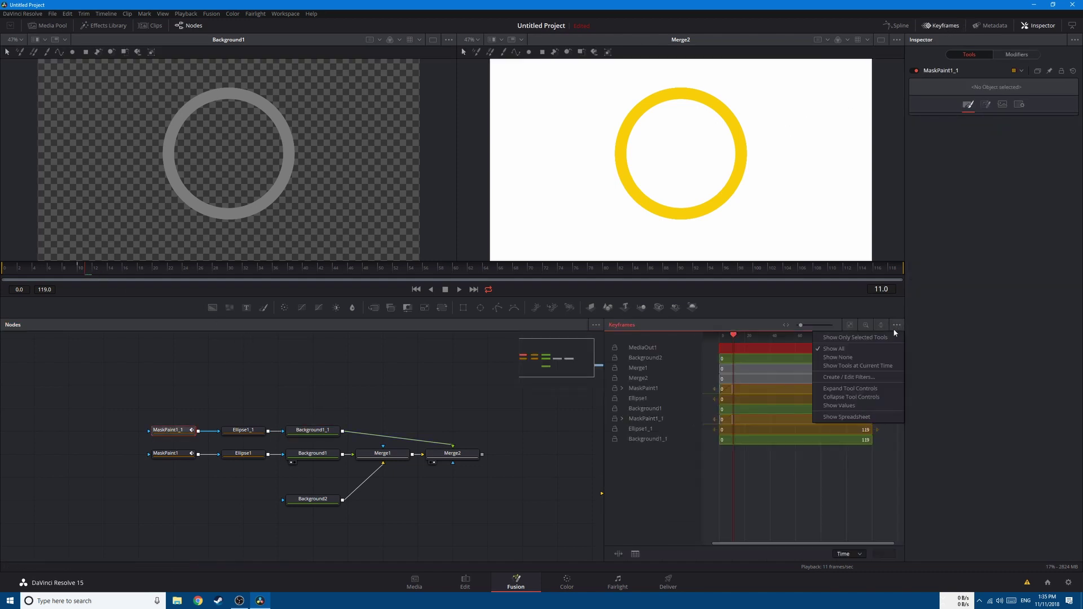
click(852, 337)
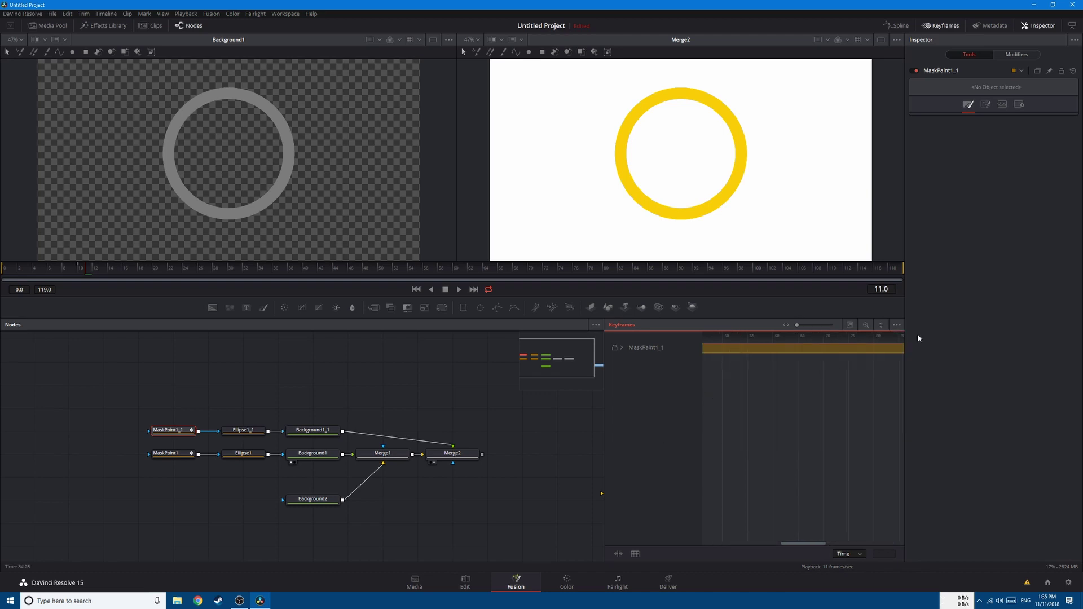
drag(811, 543, 749, 543)
click(622, 347)
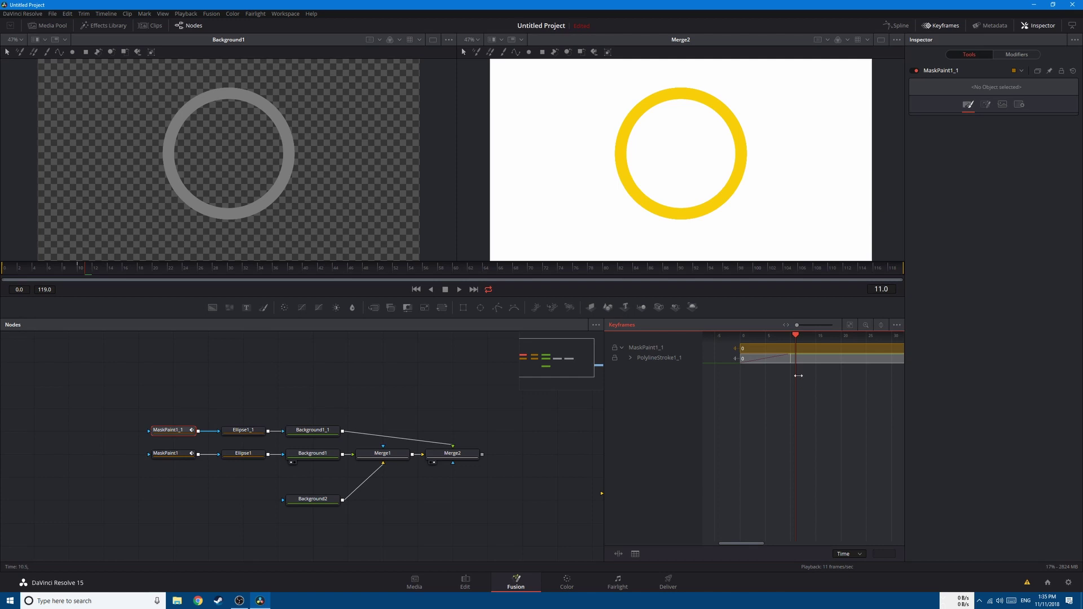
- Shift MaskPaint1_1's write-on keyframes so the yellow ring's stroke animates from frame 11 to frame 21
drag(740, 366, 726, 358)
drag(791, 360, 846, 360)
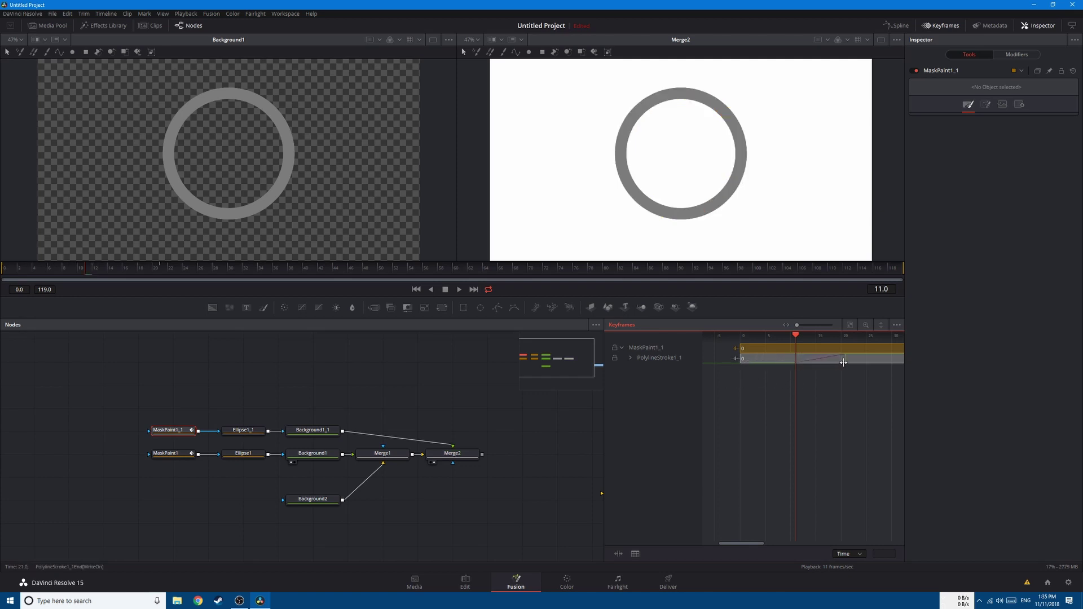
- At frame 21, set the Write On end of MaskPaint1_1's stroke to 0.58
drag(797, 337, 846, 341)
click(175, 432)
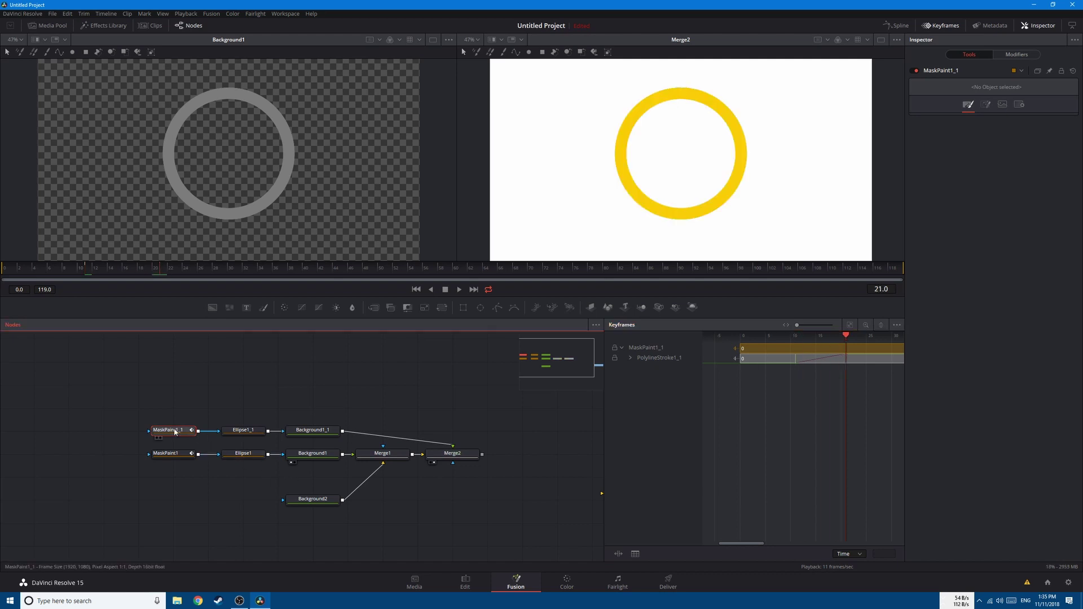
drag(554, 73, 818, 238)
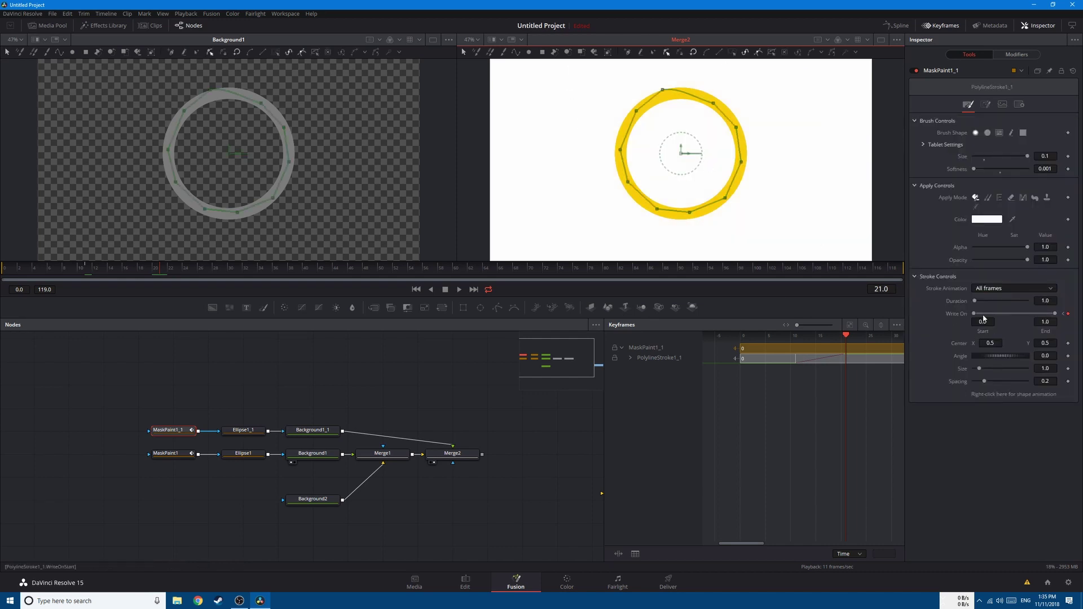
click(1046, 322)
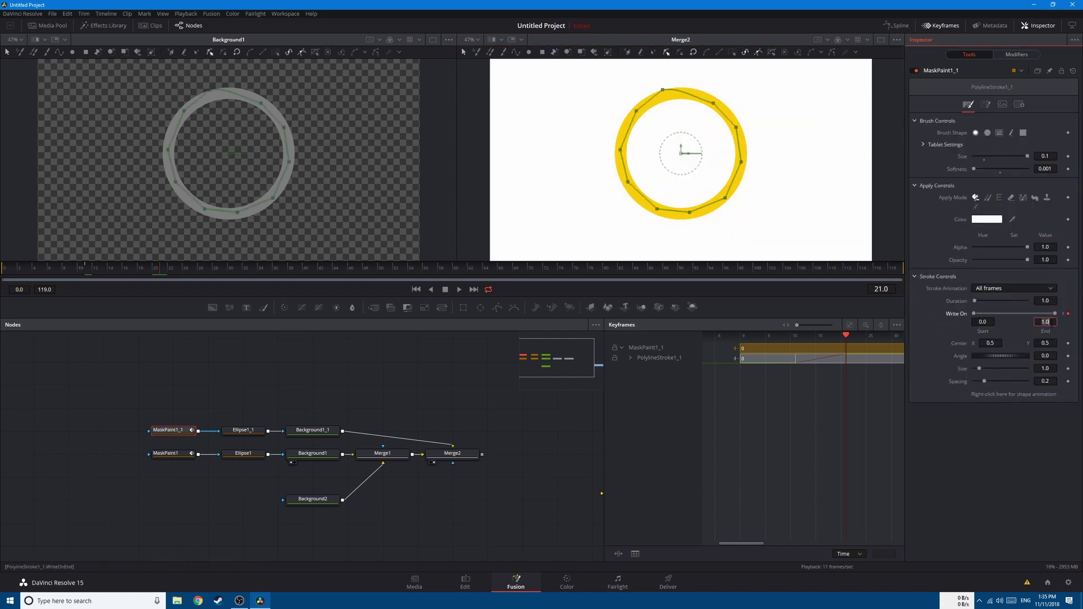
text(0.58)
key(Tab)
click(528, 524)
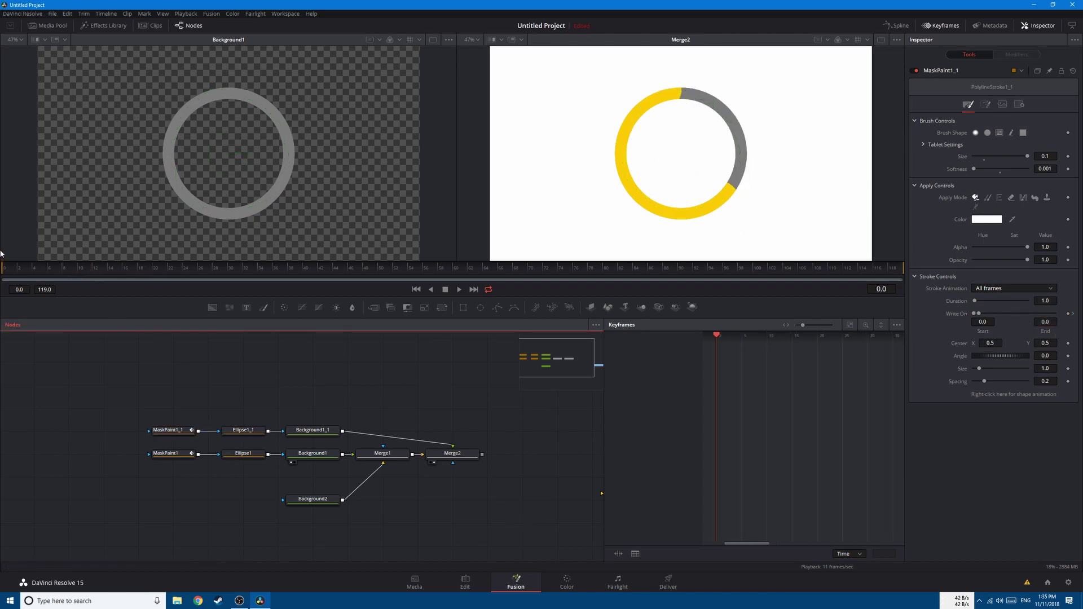
- Play back the two rings' write-on animation from the first frame
key(Home)
key(space)
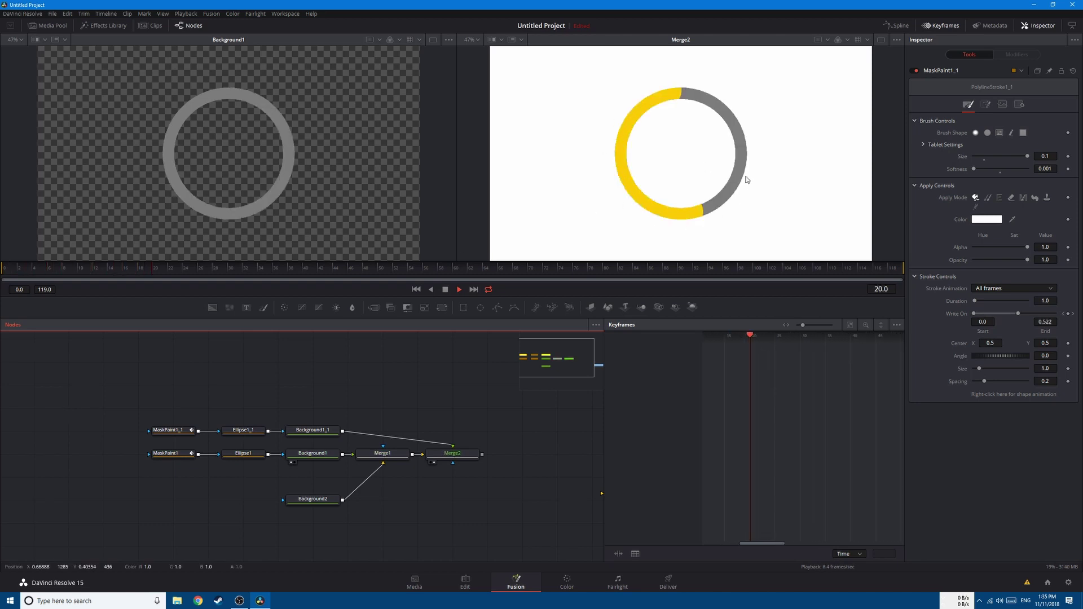
key(space)
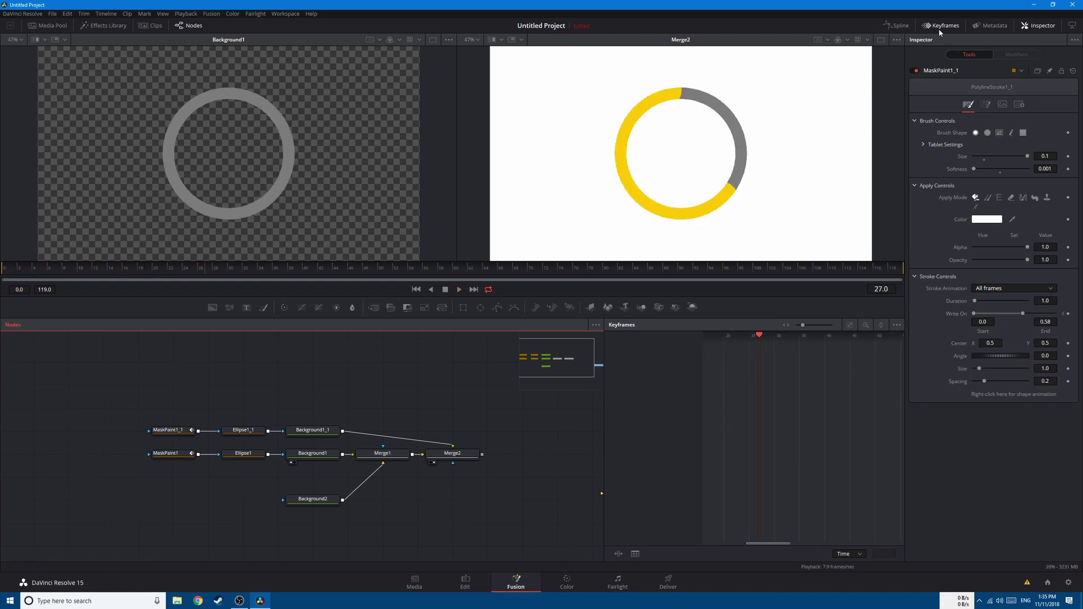
- Hide the Keyframes editor and merge a Text node reading "WORLD POPULATION" on two lines over Merge2's output
click(939, 28)
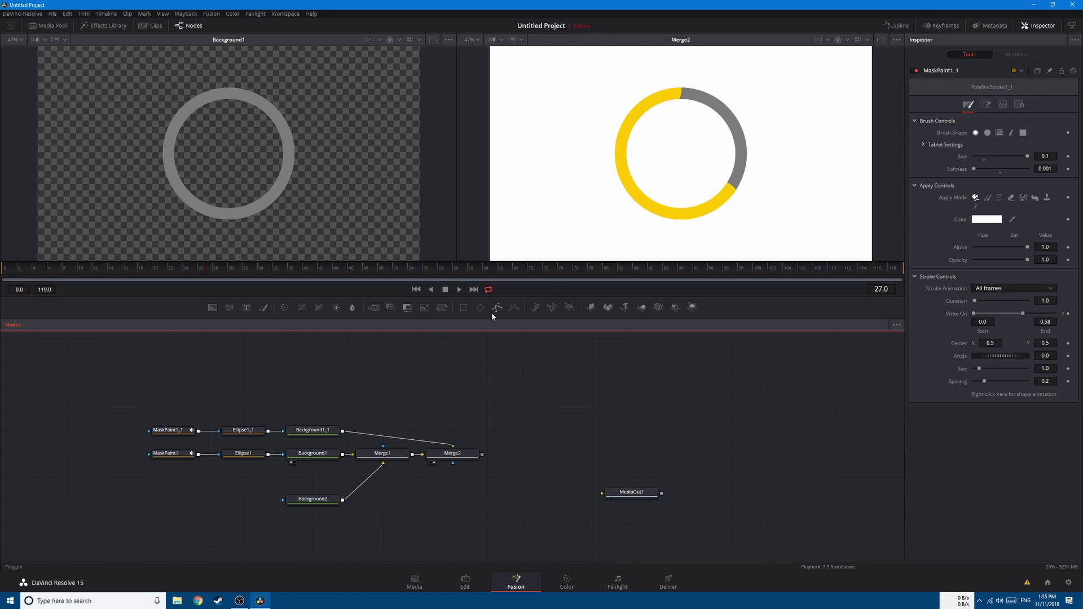
drag(246, 307, 489, 458)
drag(417, 384, 523, 410)
click(1017, 164)
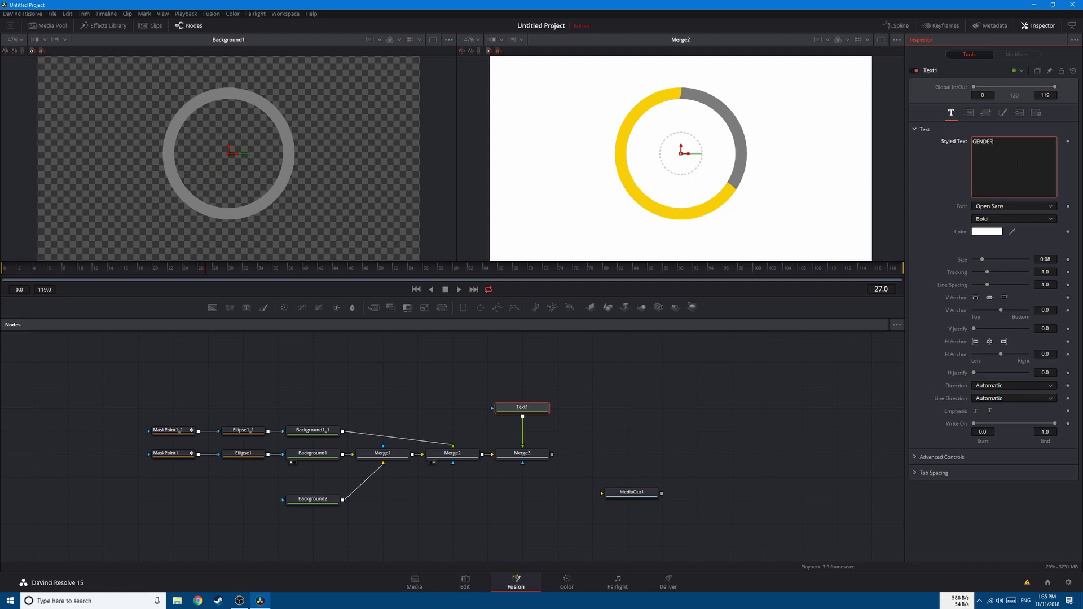
key(BackSpace)
key(BackSpace)
key(BackSpace)
key(BackSpace)
text(WORLD)
- Give the WORLD POPULATION text the ring's gray and a size of 0.063, viewing the result through Merge3
drag(1012, 232, 744, 138)
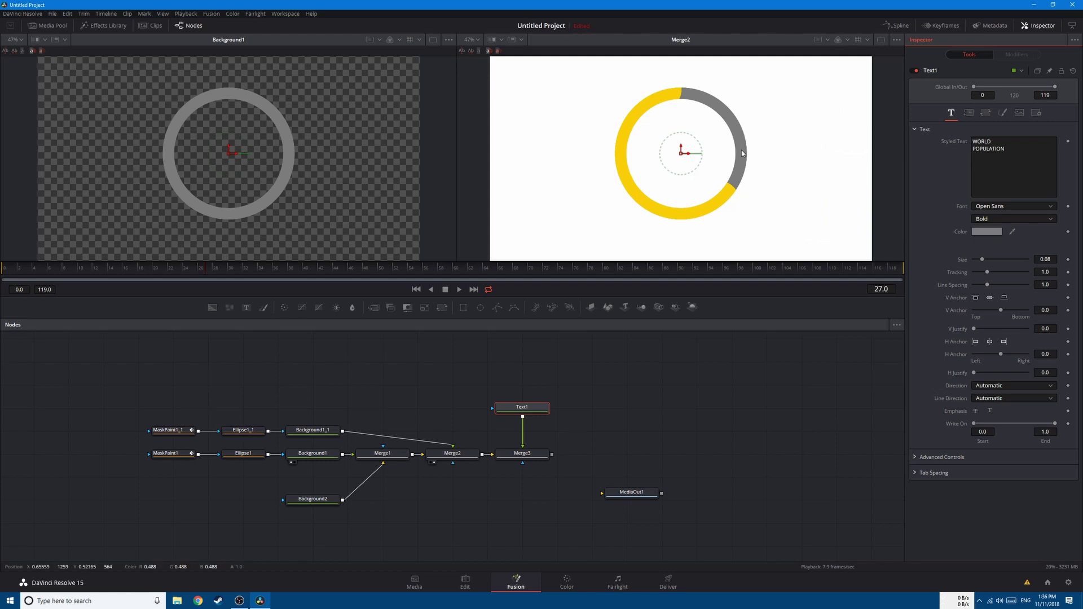
click(504, 462)
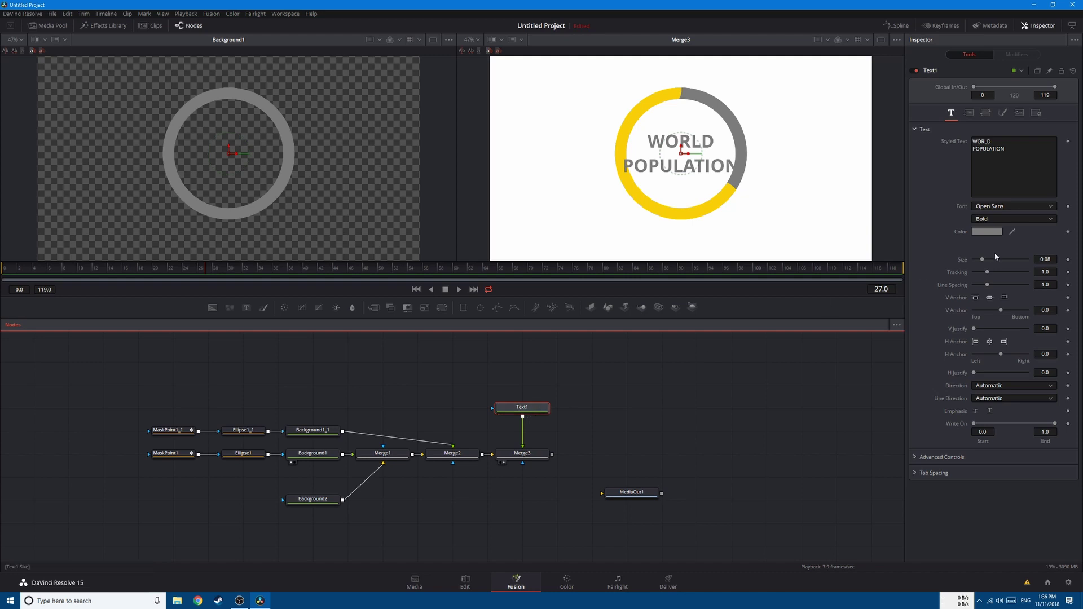
drag(984, 262, 983, 261)
click(704, 405)
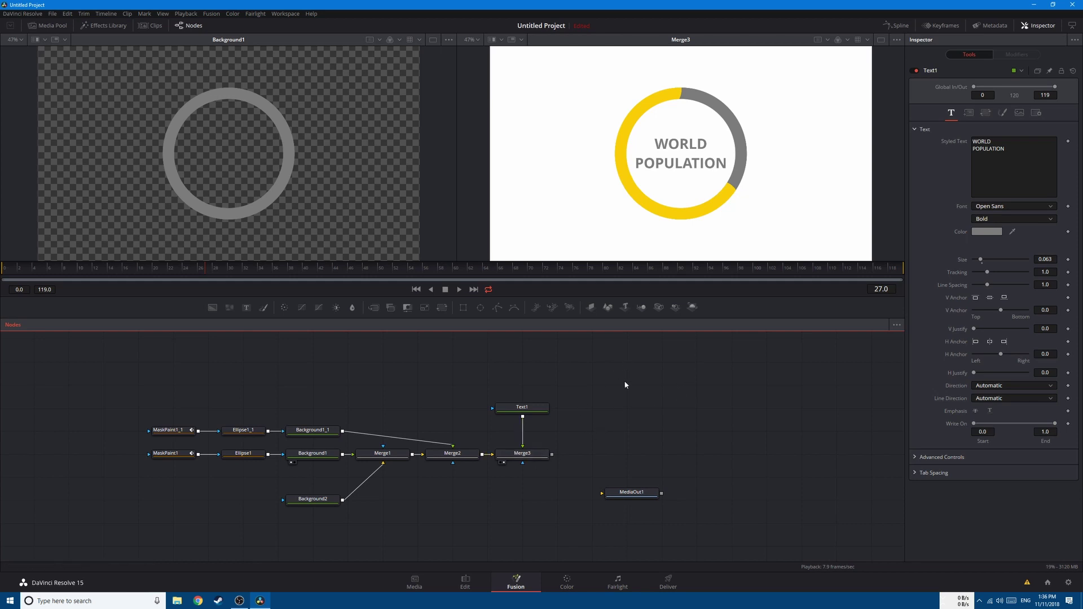
- Merge a second Text node over Merge3's output and enter "Women 58%" as its text
drag(248, 312, 552, 458)
drag(557, 384, 593, 409)
click(593, 409)
click(1012, 155)
text(W)
text(A)
key(BackSpace)
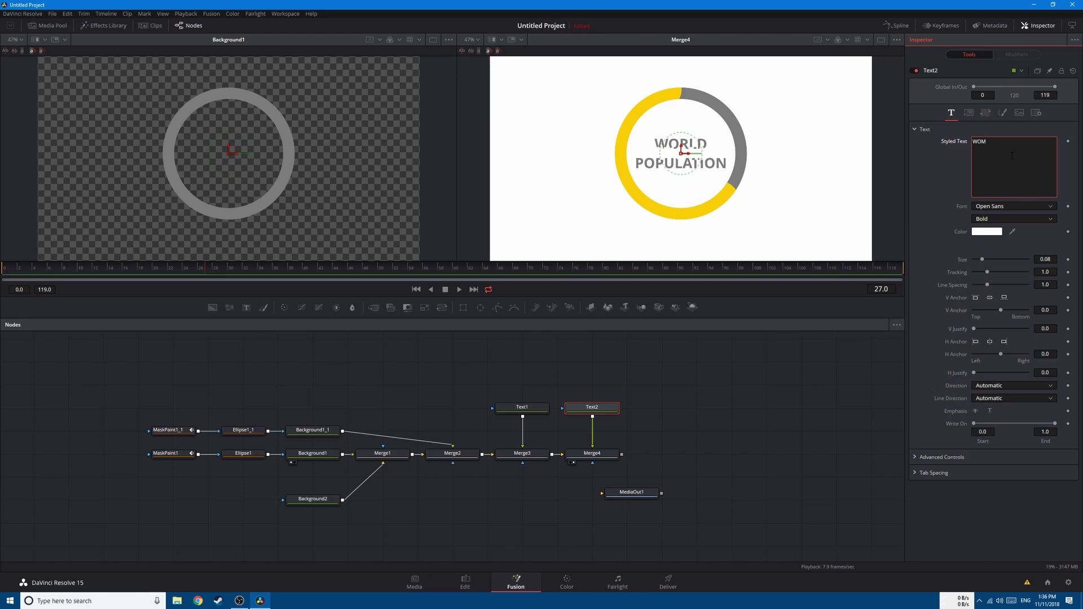
text(Women 58%)
- Place the Women 58% text to the left of the ring and color it with the ring's yellow
drag(684, 153, 553, 152)
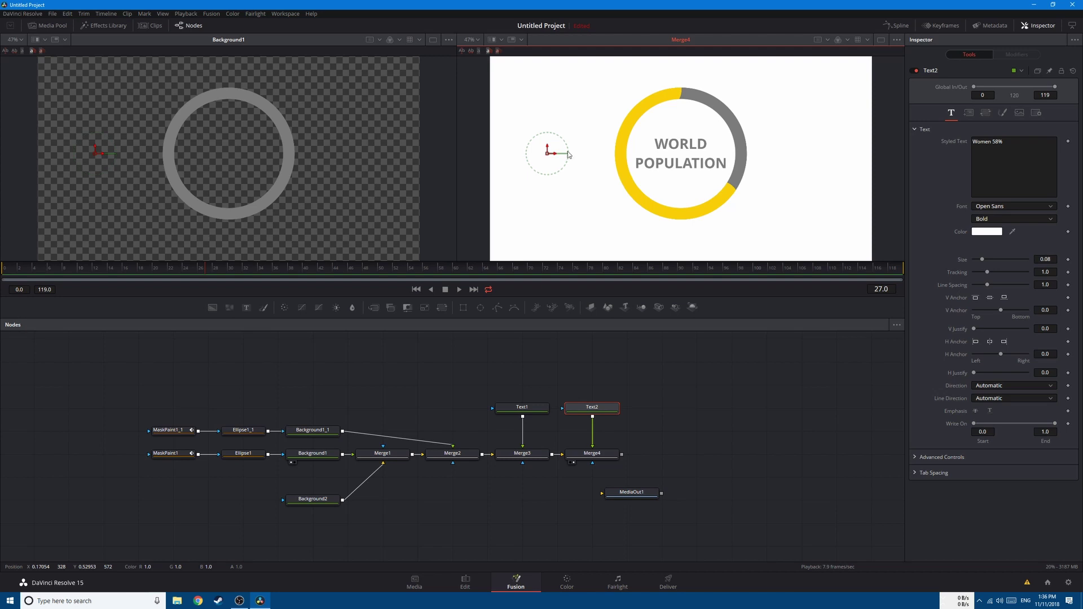
drag(1013, 231, 646, 105)
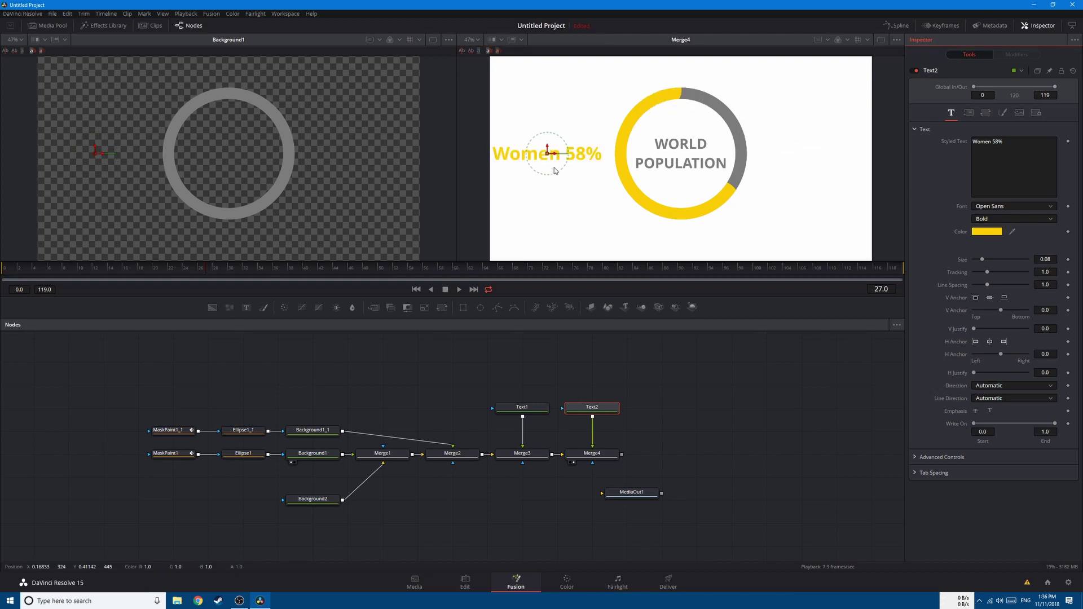
drag(557, 154, 561, 157)
- Add a second line "Men 42 %" to Text2, spacing the number so it lines up under 58%
click(1021, 146)
key(Return)
text(Men)
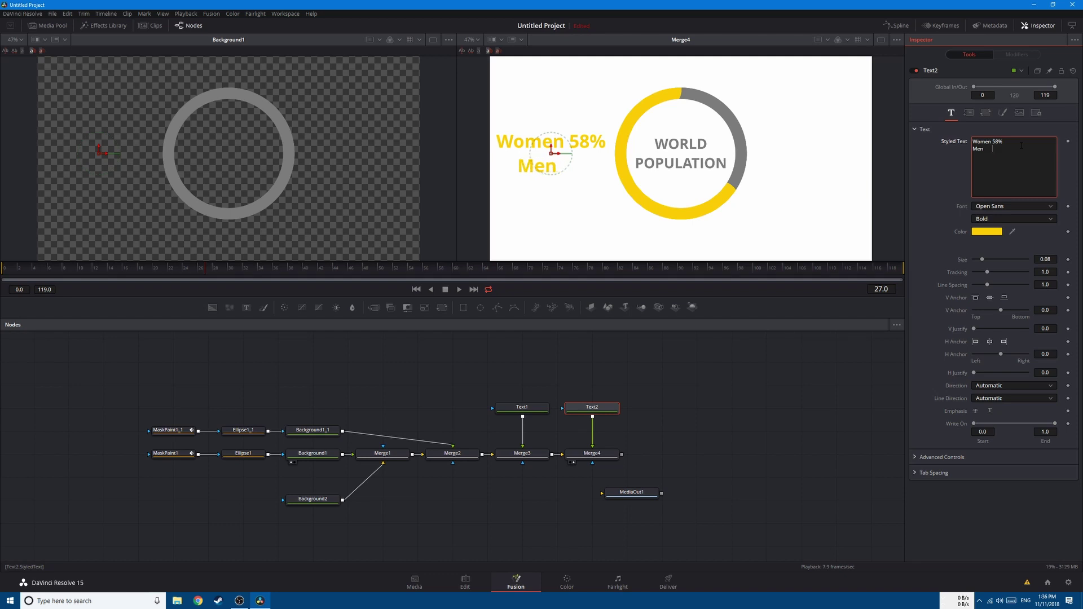
text(          42)
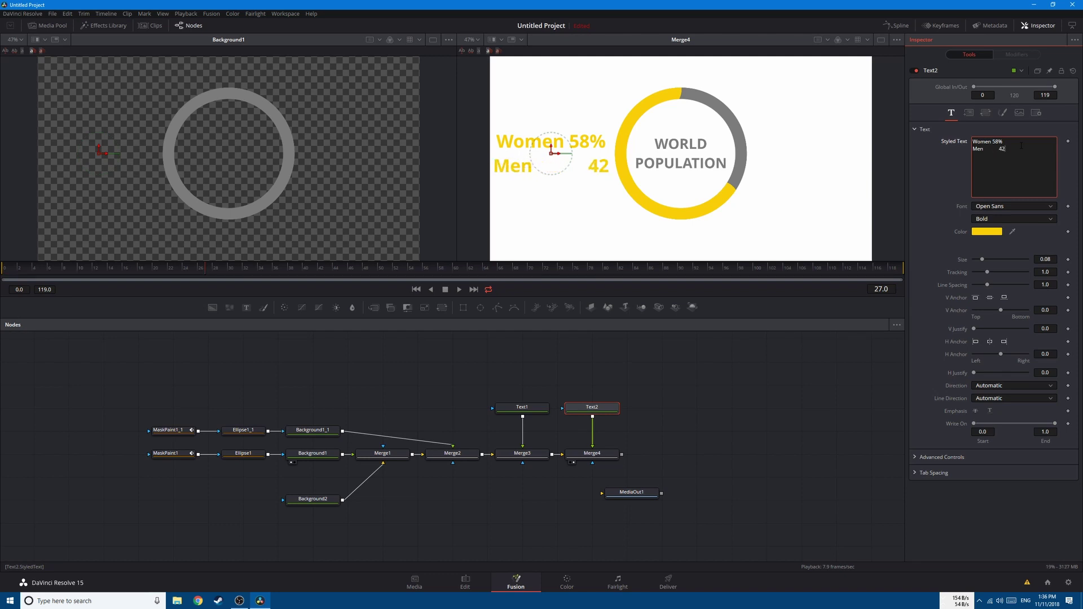
text( %)
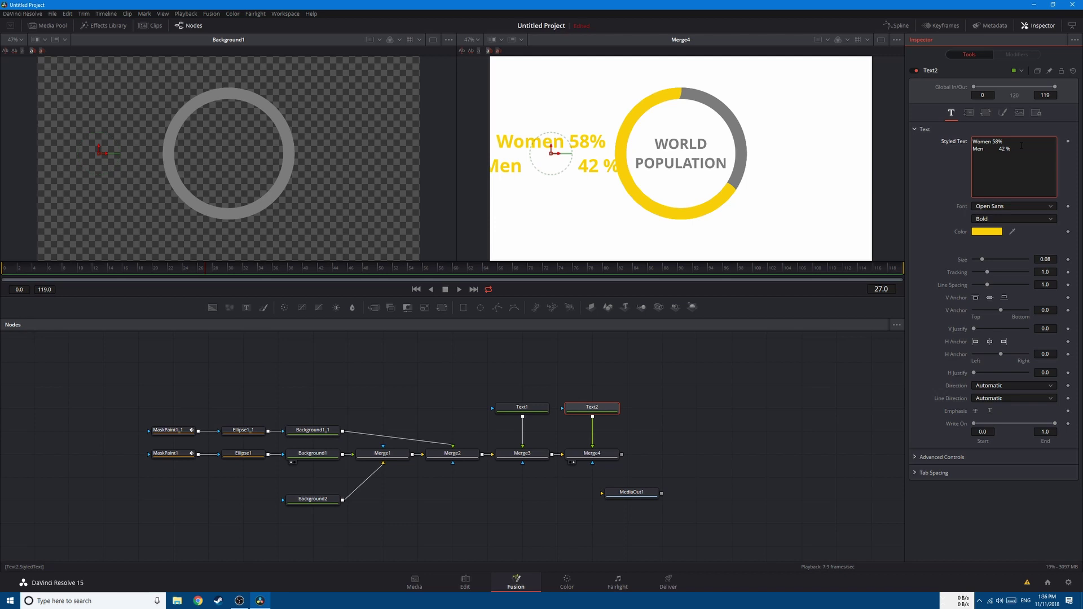
click(996, 150)
key(BackSpace)
key(BackSpace)
key(BackSpace)
key(BackSpace)
key(BackSpace)
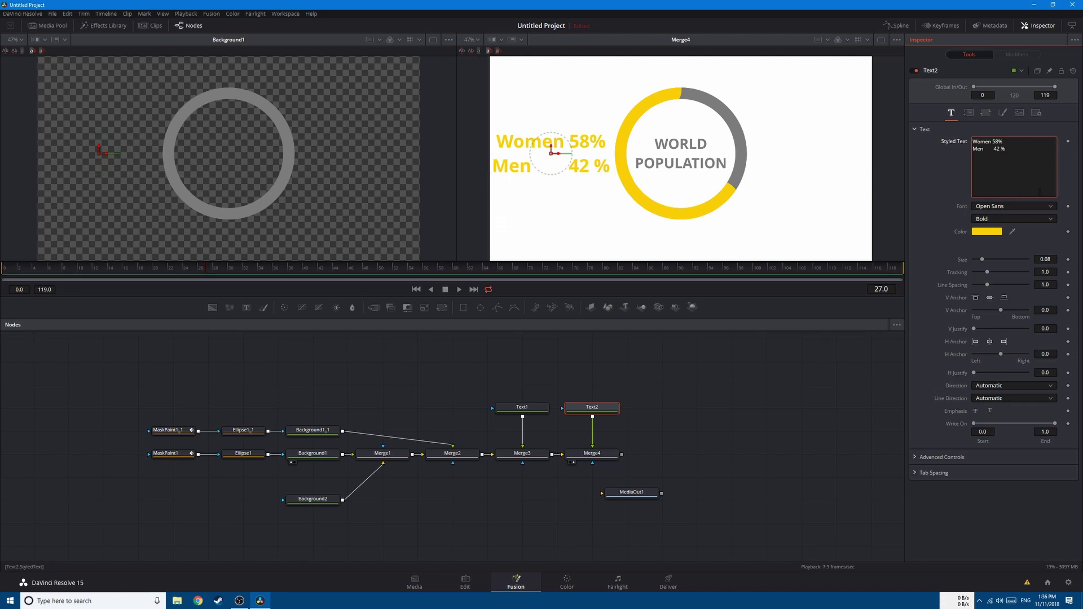
click(748, 417)
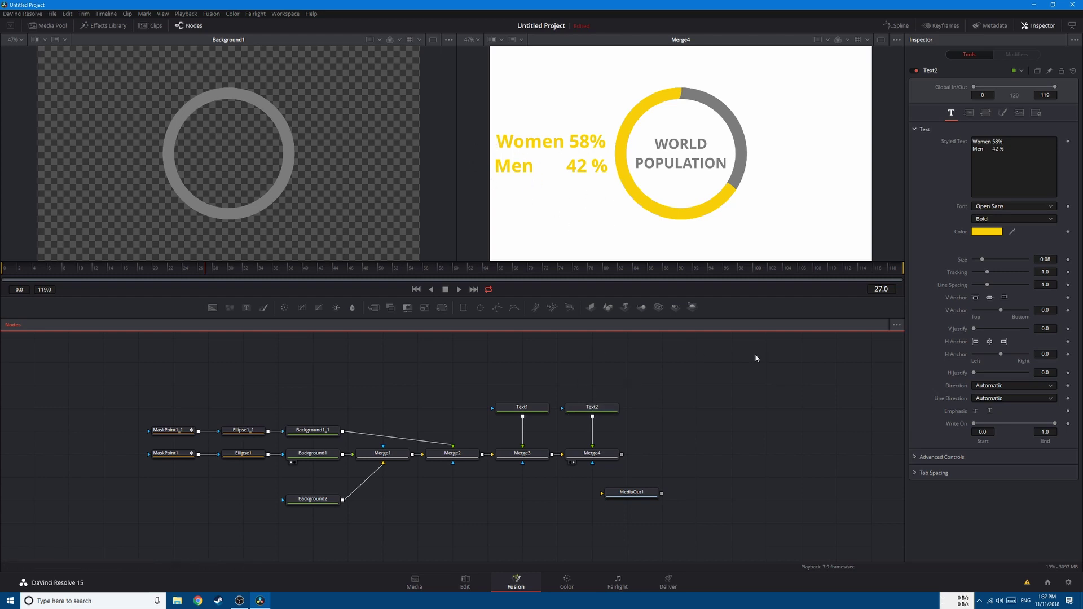
- Apply Character Level Styling to Text2 and recolor only the "Men 42 %" line with the ring's gray
right_click(995, 169)
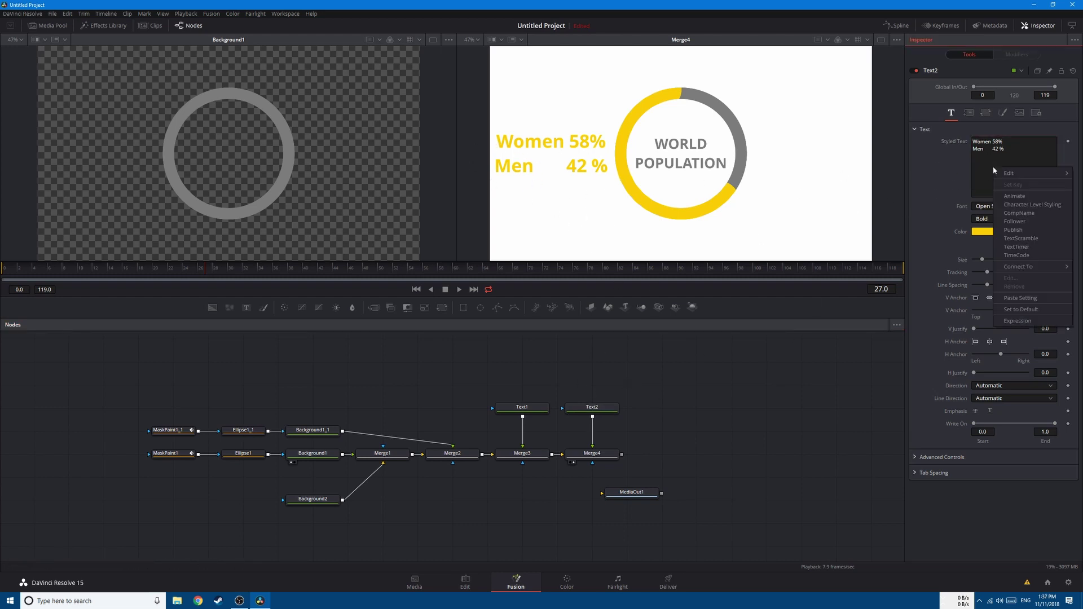
click(1026, 205)
drag(602, 198, 490, 151)
drag(612, 213, 494, 153)
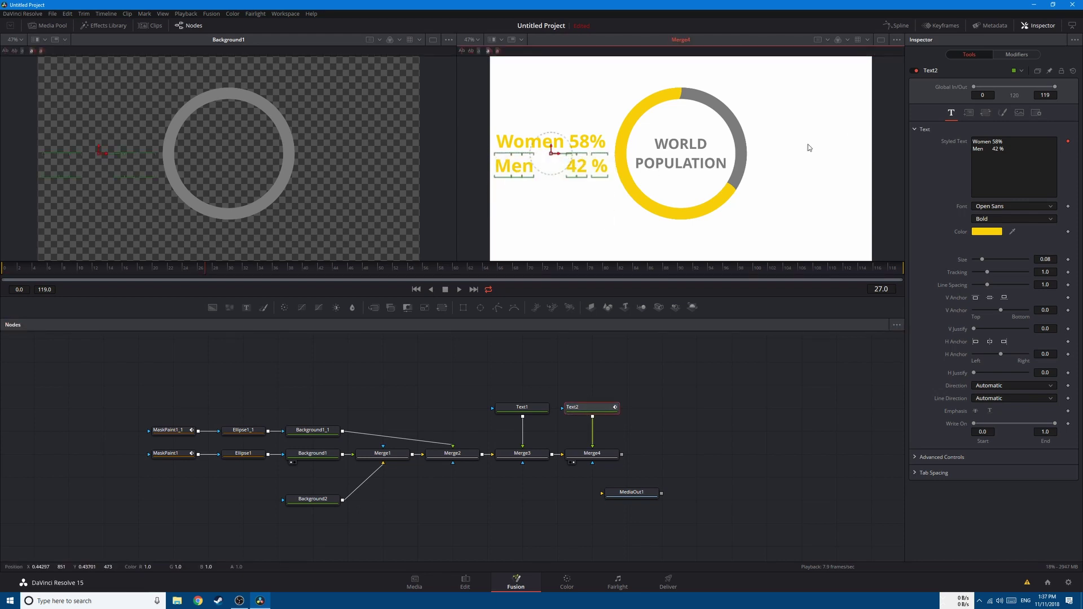
click(1005, 55)
click(1002, 87)
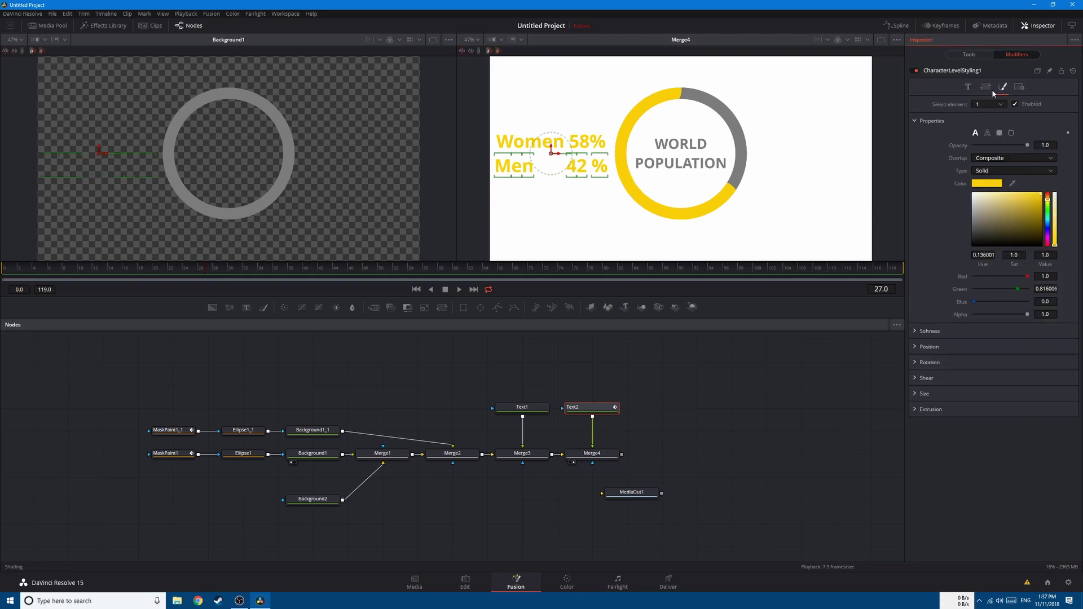
drag(1013, 186, 739, 134)
click(733, 432)
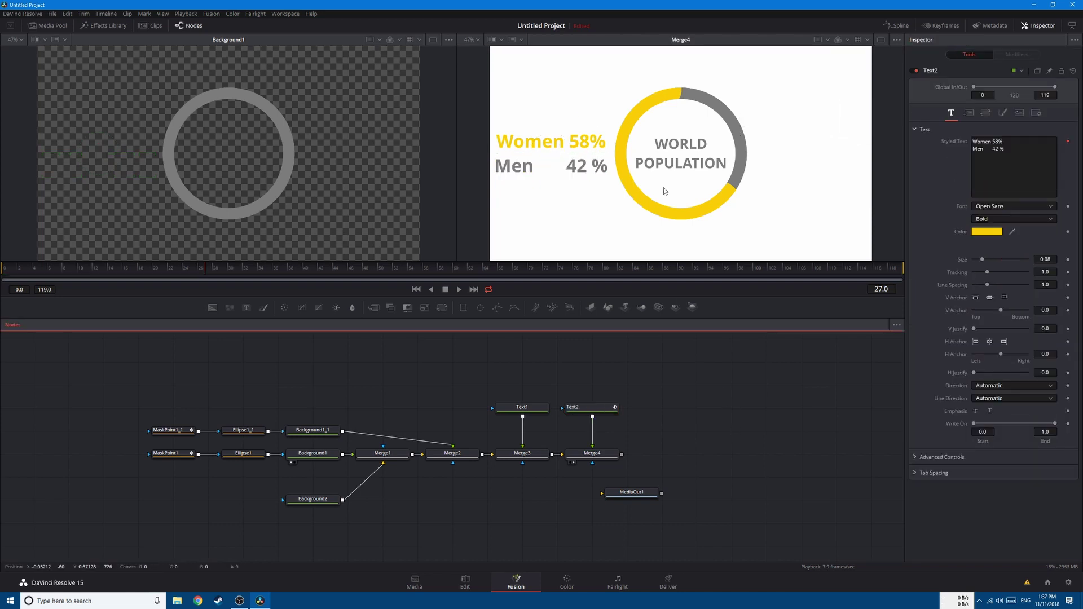
- Play back the composition with both texts from the first frame
drag(159, 269, 1, 280)
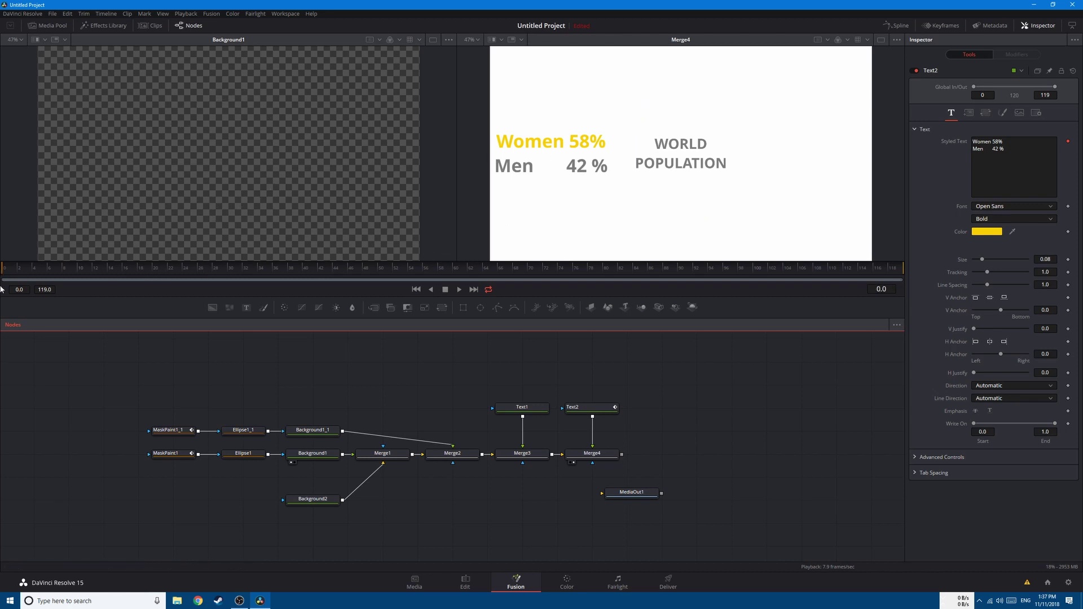
key(space)
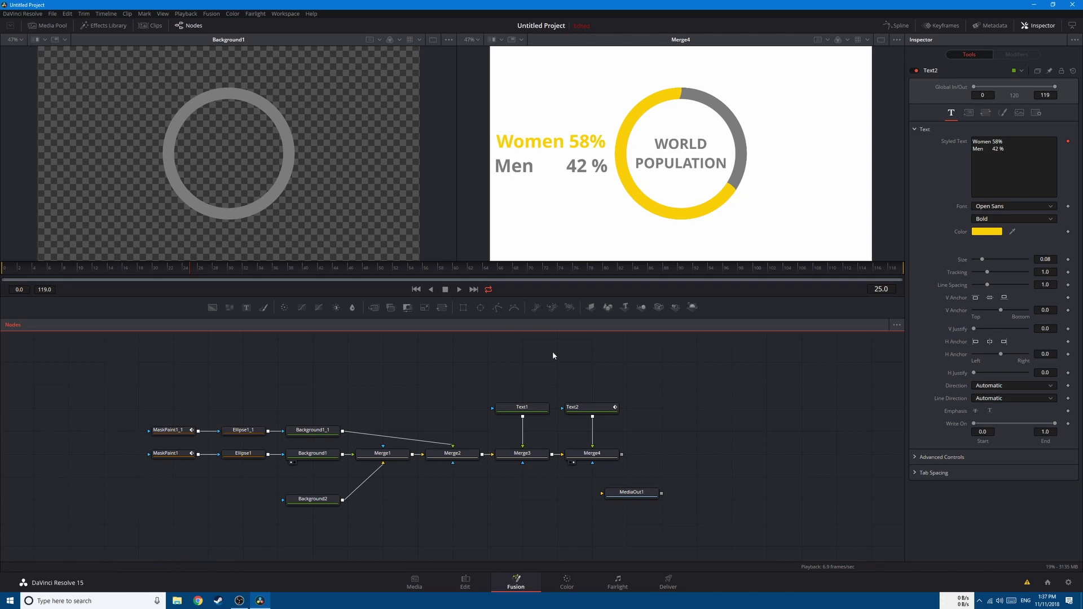
click(597, 410)
drag(212, 308, 563, 390)
key(Delete)
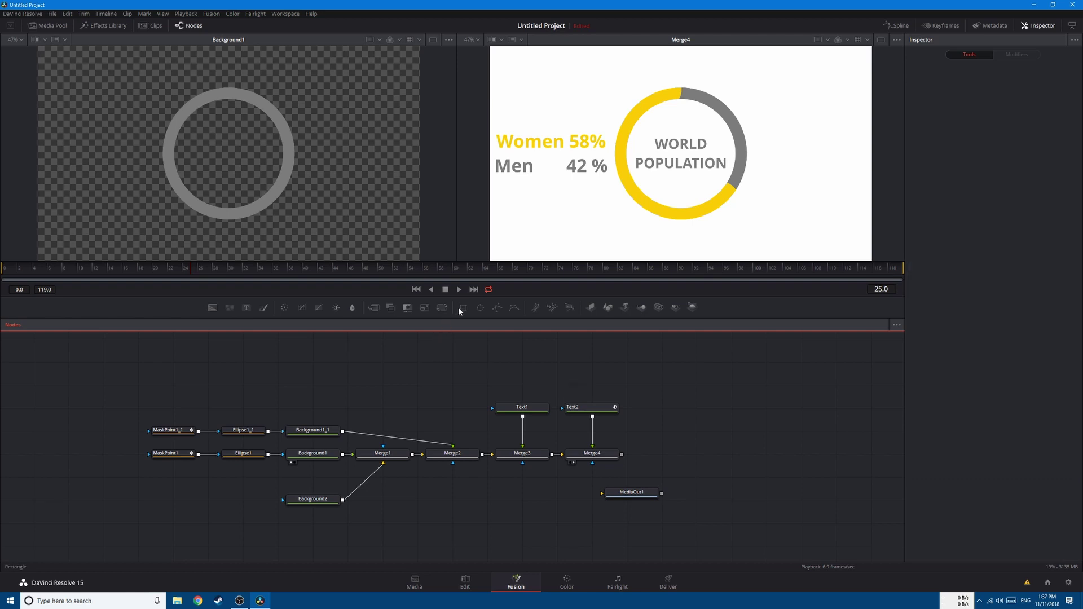
- Mask Text2 with a Rectangle node and shift the rectangle left to center X about 0.26
click(460, 308)
mouse_move(581, 387)
mouse_down()
mouse_move(591, 406)
mouse_move(592, 384)
mouse_up()
drag(691, 153, 599, 155)
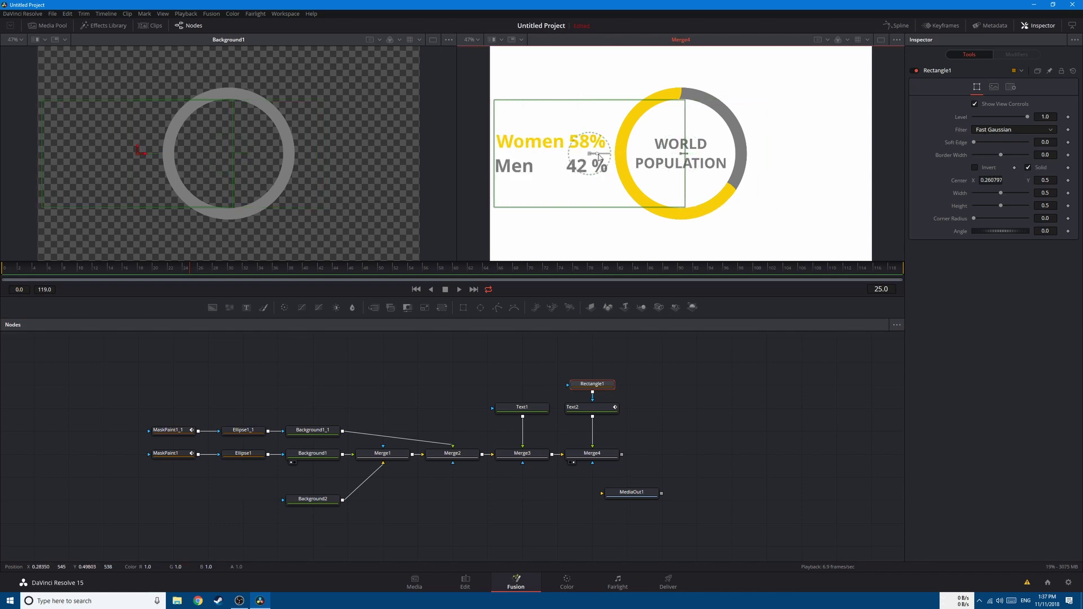
- Remove one space between "Men" and "42 %" in Text2
click(602, 410)
click(991, 149)
key(BackSpace)
- Animate the layout Center of Text2 starting with a keyframe at frame 20
click(100, 269)
drag(101, 272, 157, 272)
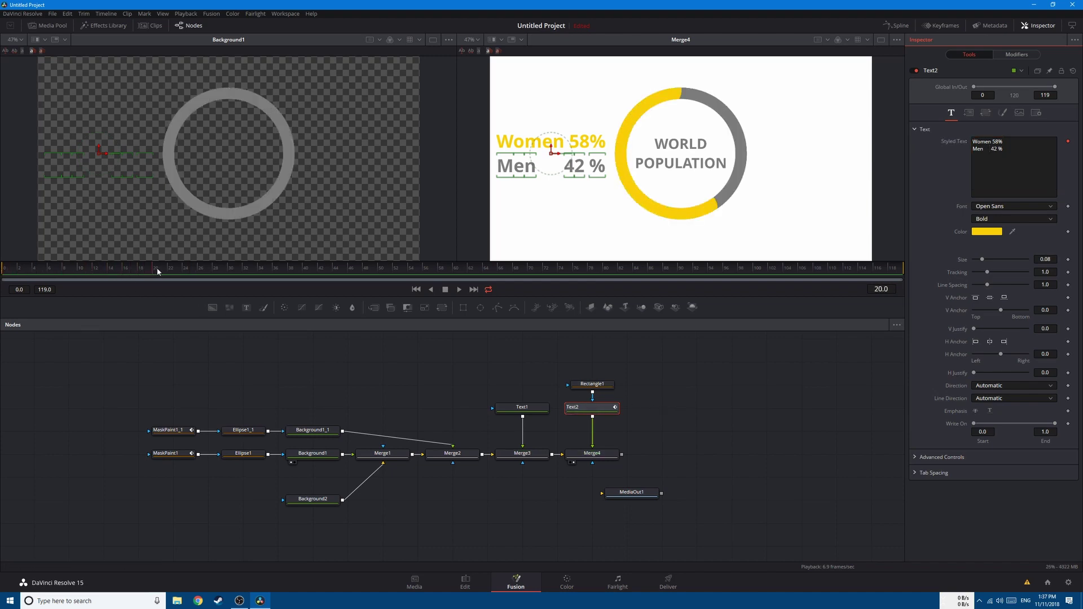
click(600, 385)
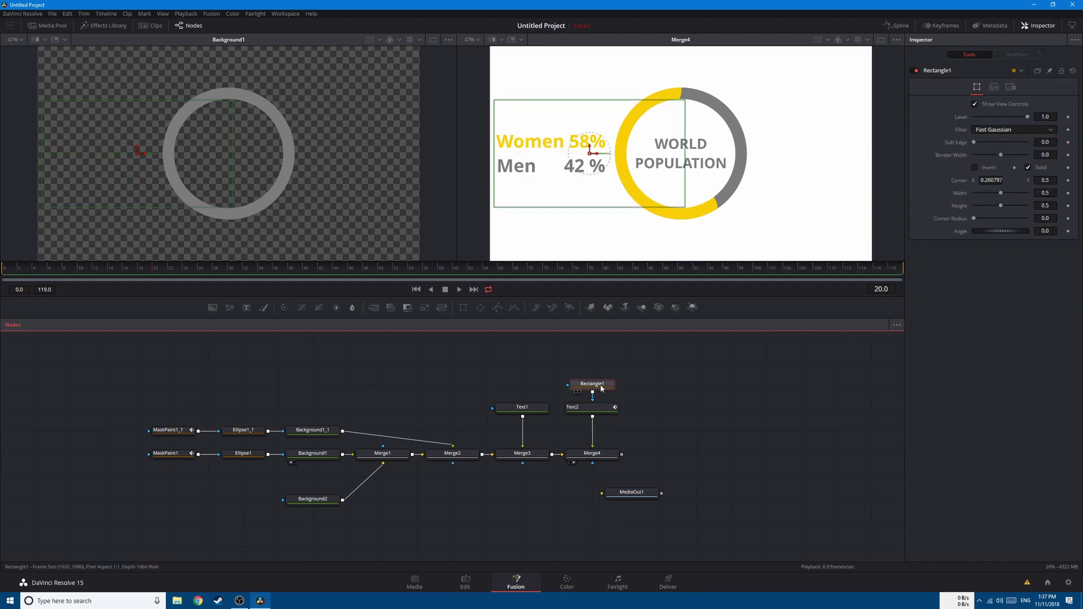
click(600, 407)
click(968, 113)
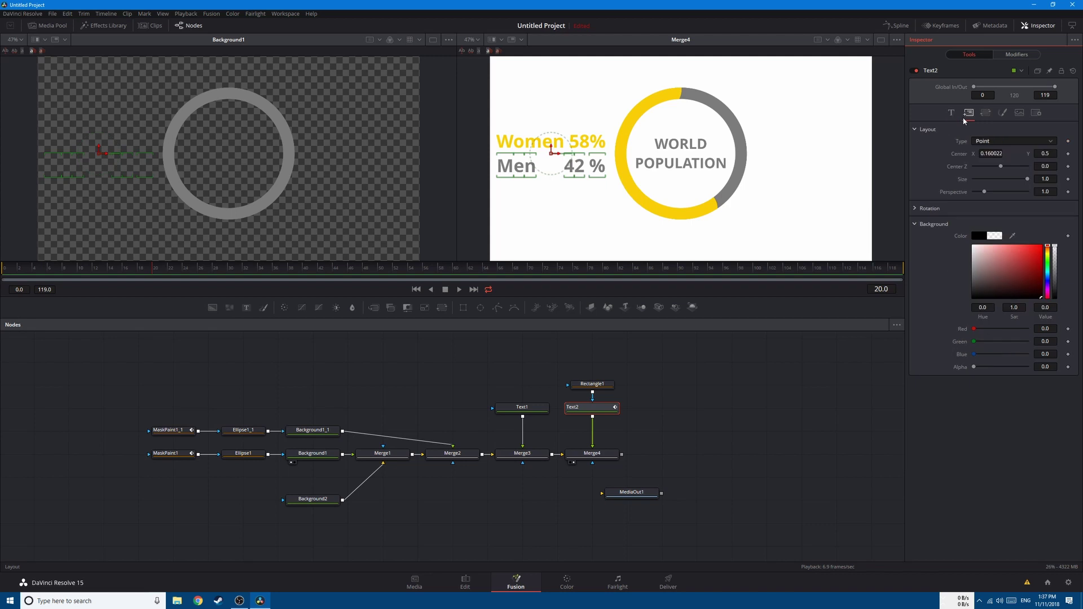
right_click(959, 155)
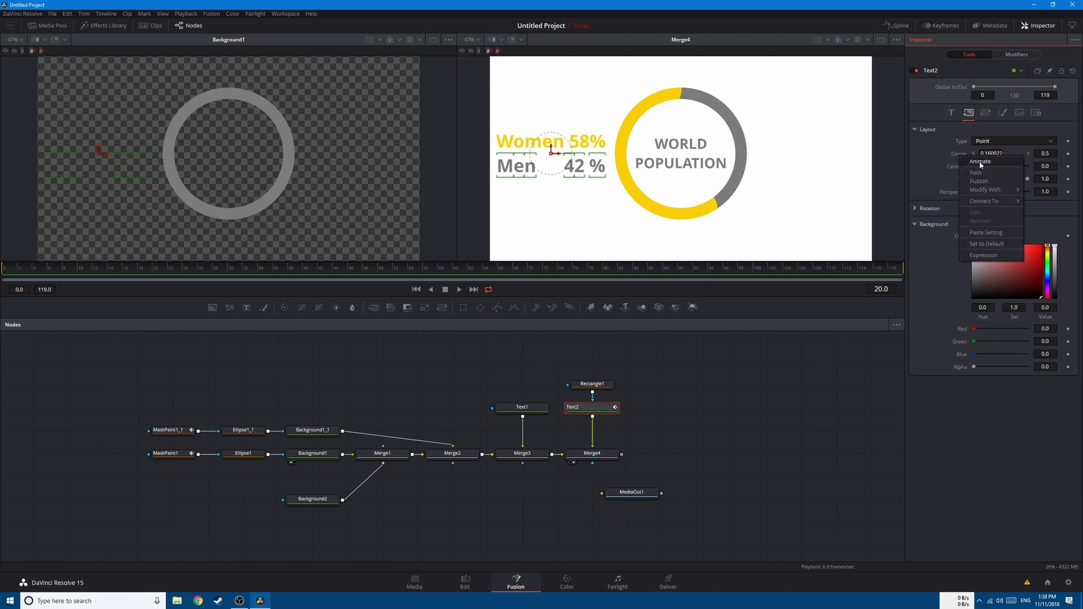
click(979, 161)
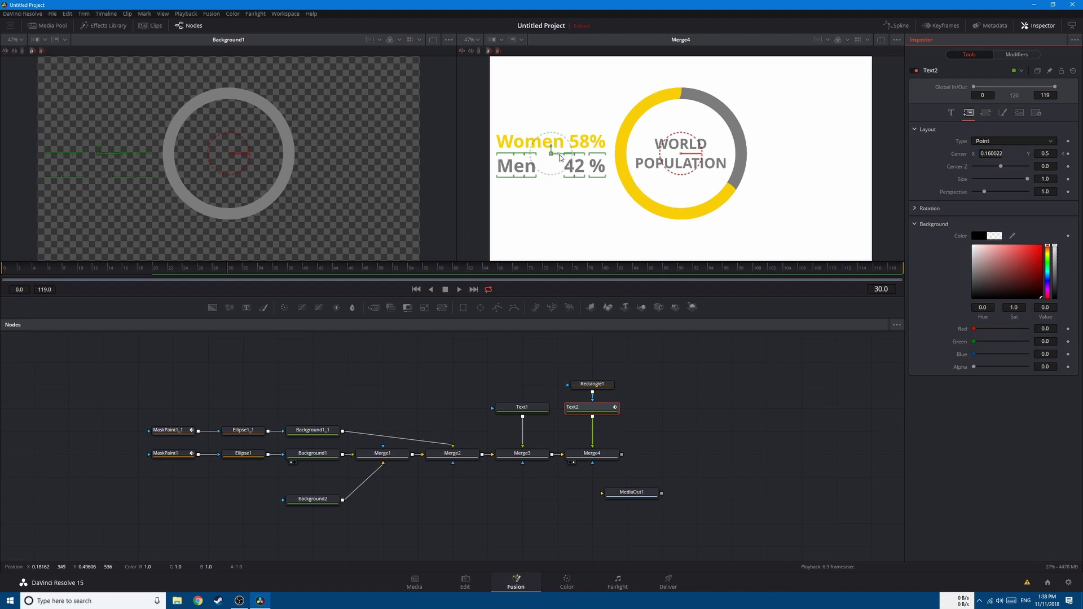
- Set a Center keyframe for Text2 at frame 30 and return the playhead to frame 20
right_click(953, 153)
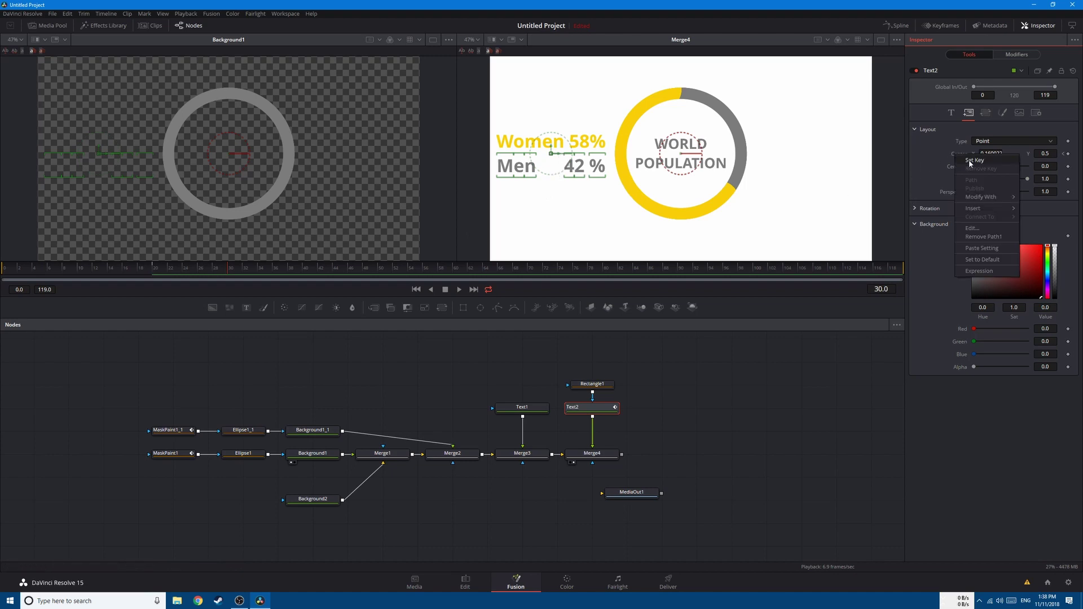
click(970, 160)
drag(186, 273, 157, 272)
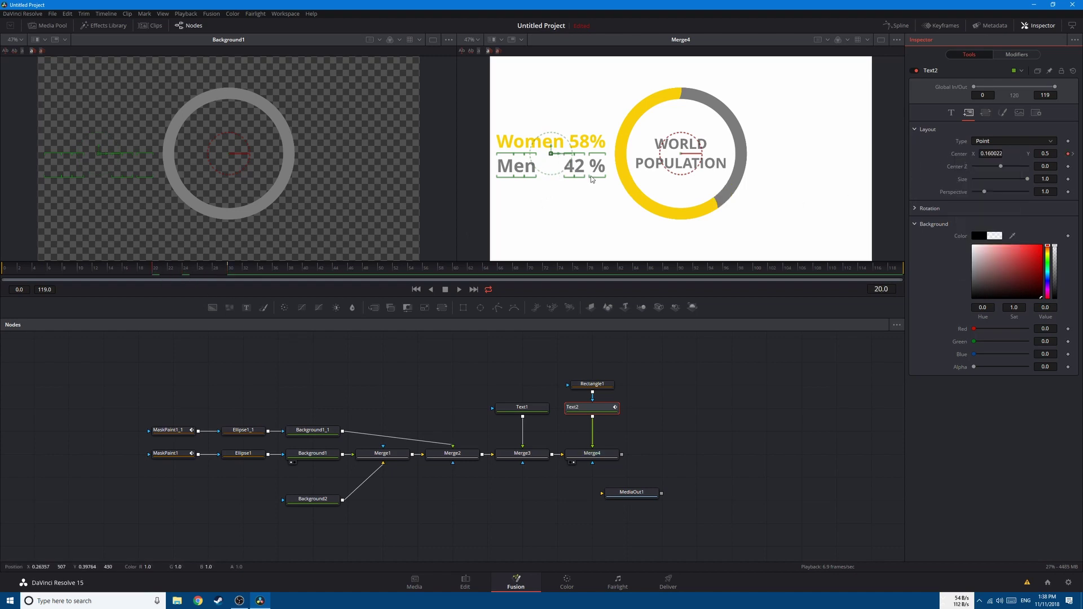
- Move Text2 past the left edge of the frame at frame 20, to Center X about -0.14, and preview the animation from frame 0
drag(561, 153, 446, 157)
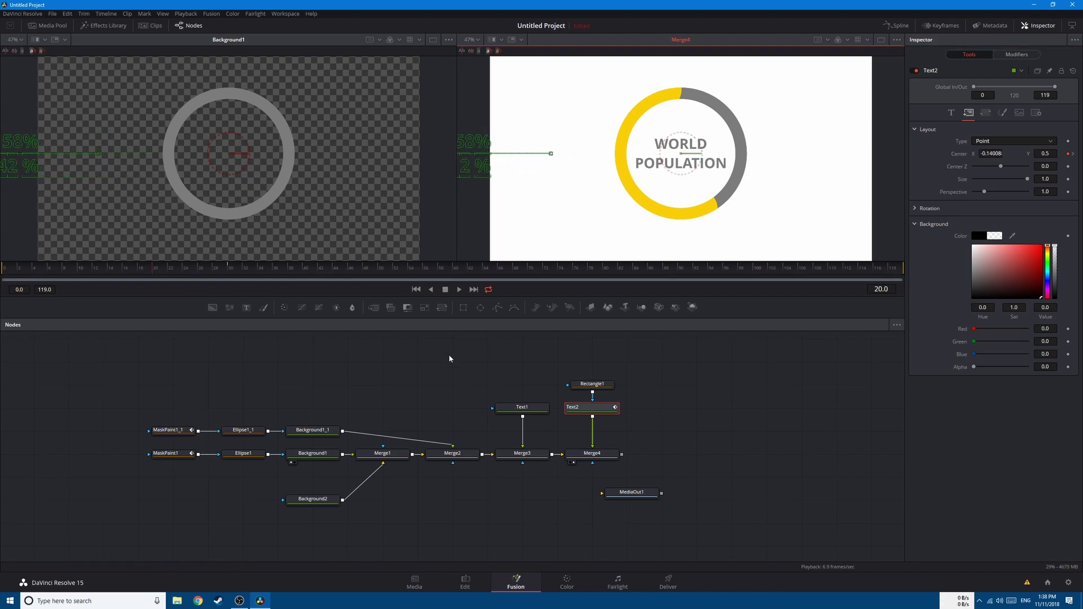
click(445, 370)
click(4, 269)
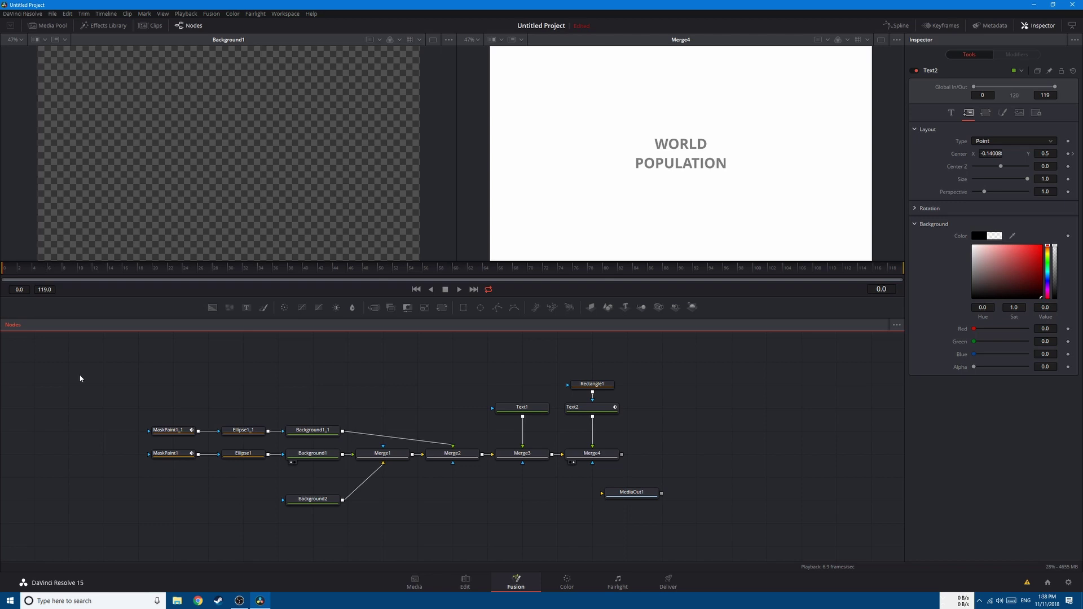
key(space)
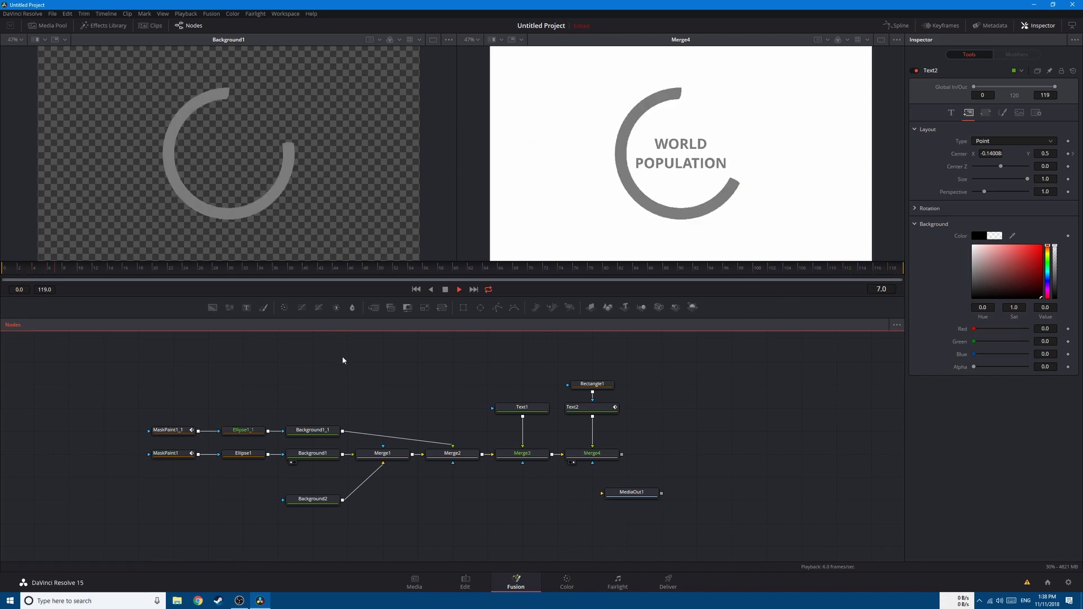
key(space)
- Trim the start of the Text1 title's bar to frame 10 in the Keyframes editor
click(516, 407)
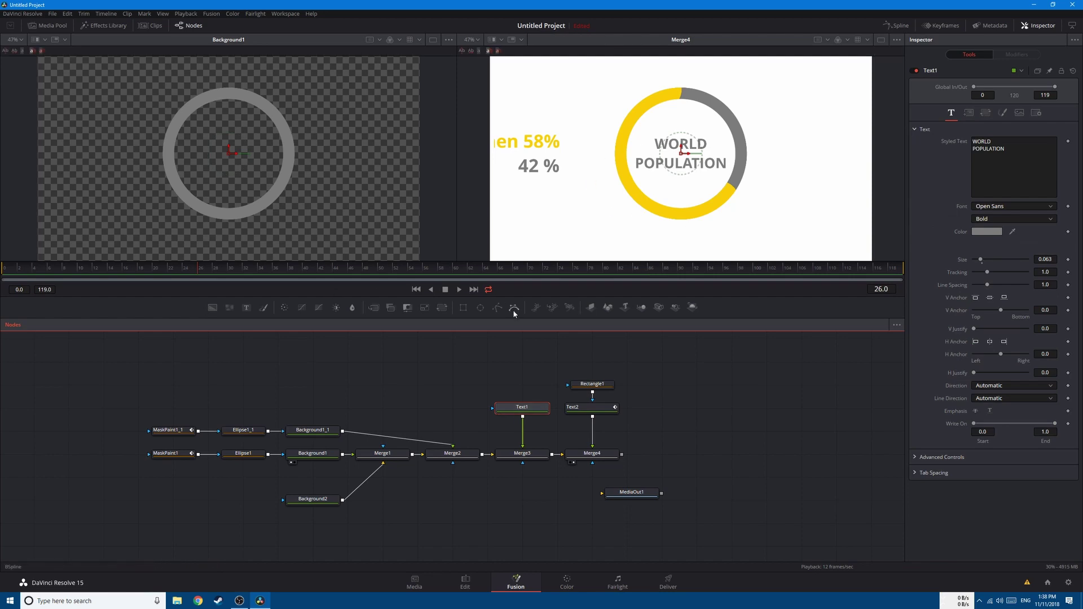
click(68, 269)
drag(70, 273, 79, 274)
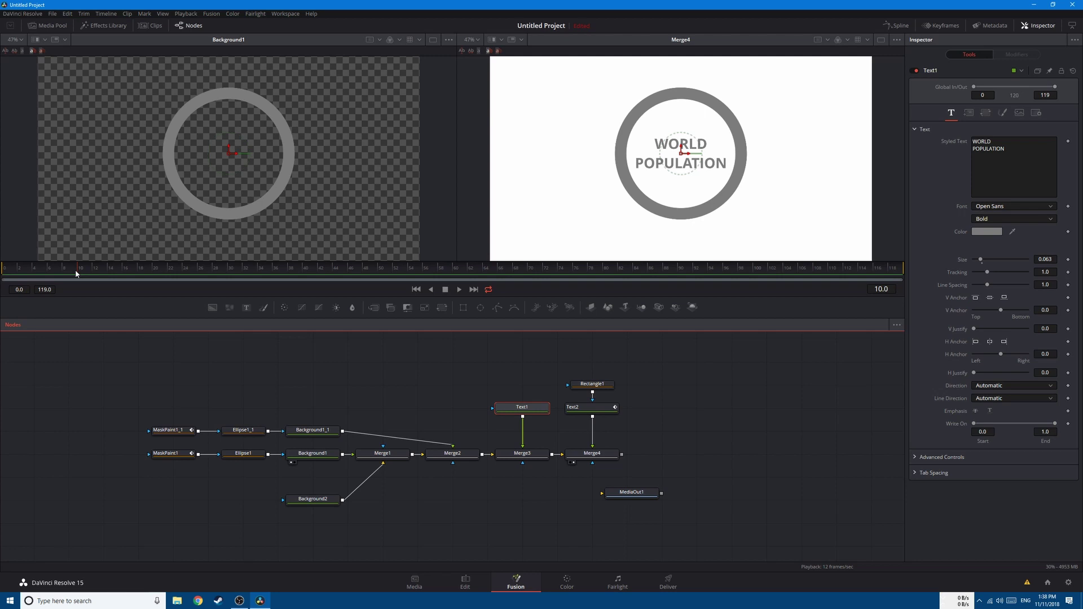
click(941, 26)
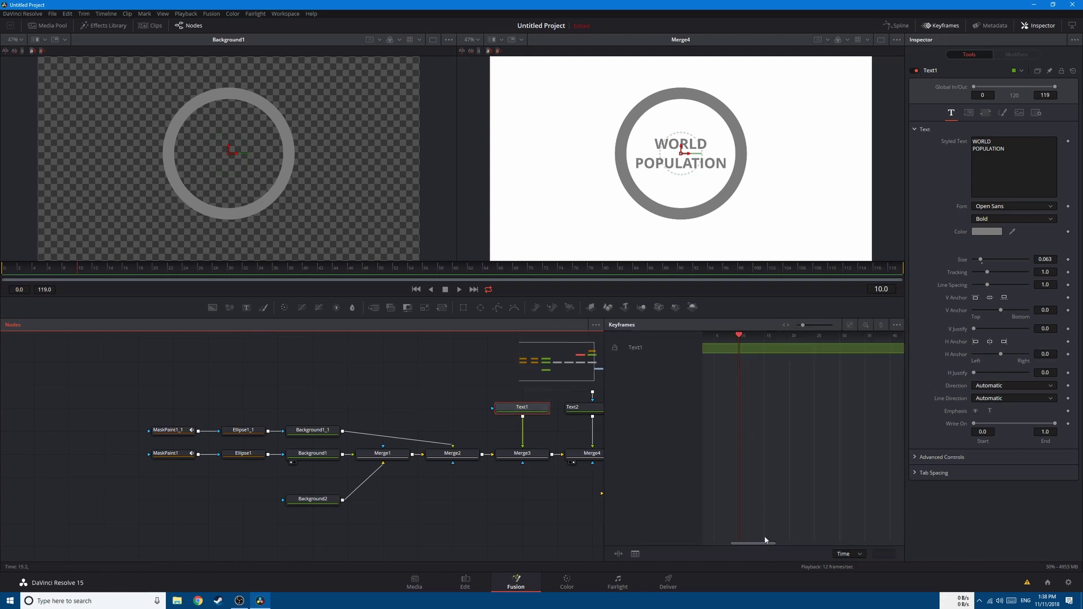
click(897, 326)
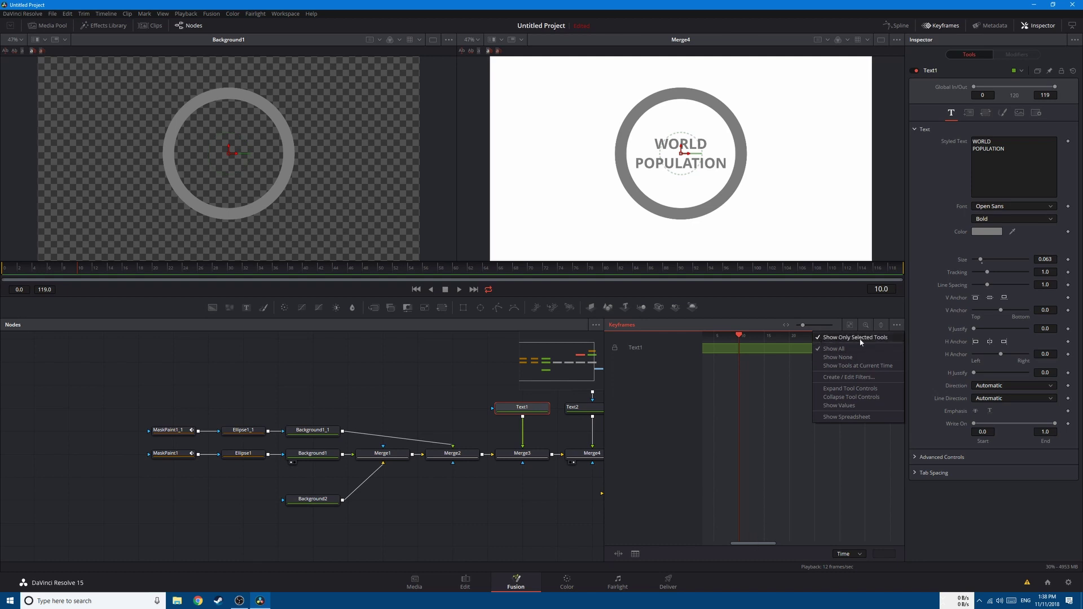
drag(760, 537, 744, 541)
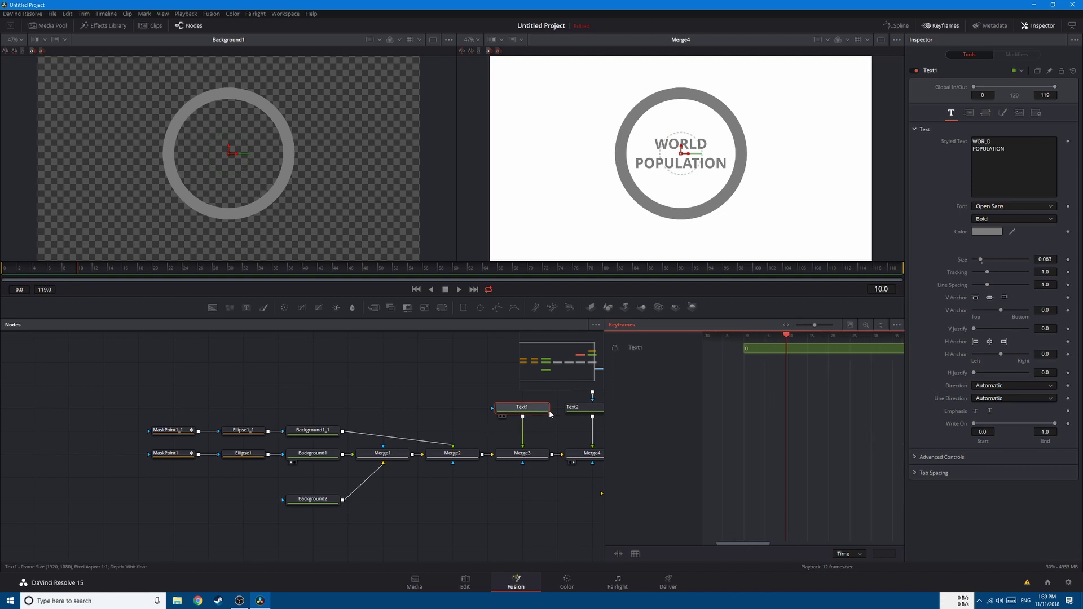
drag(745, 349, 788, 354)
- Play the animation from frame 0 to check the timing of the title, rings and percentage text
drag(79, 271, 2, 270)
click(46, 378)
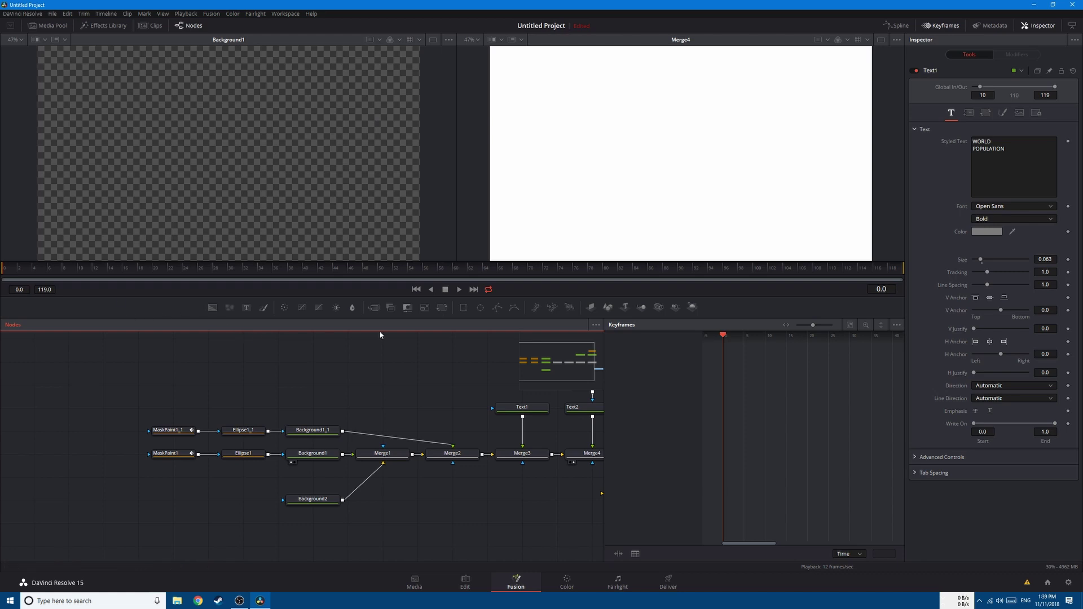
key(space)
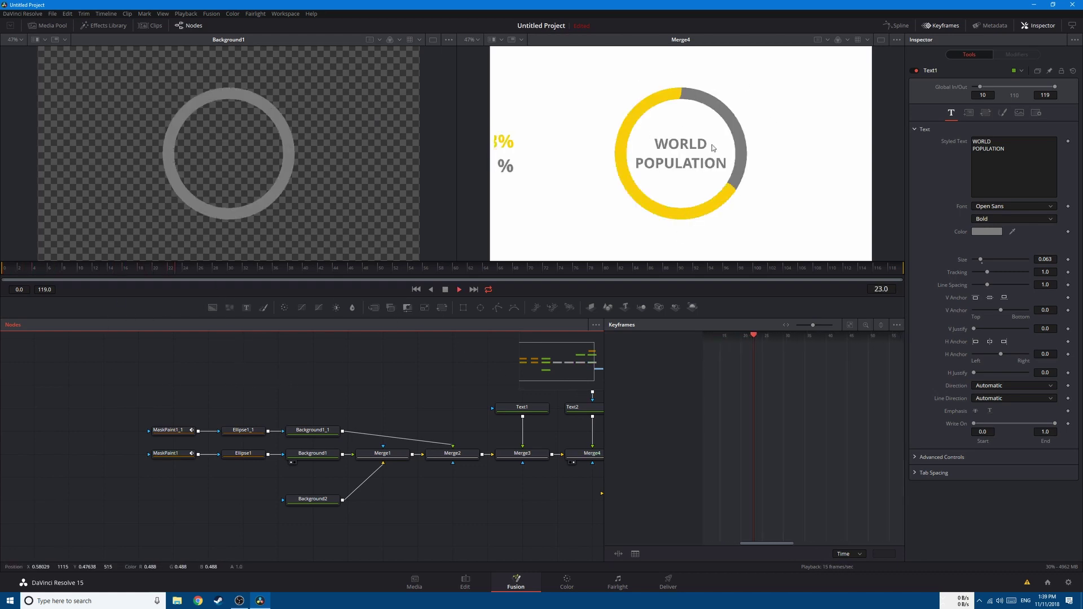
key(space)
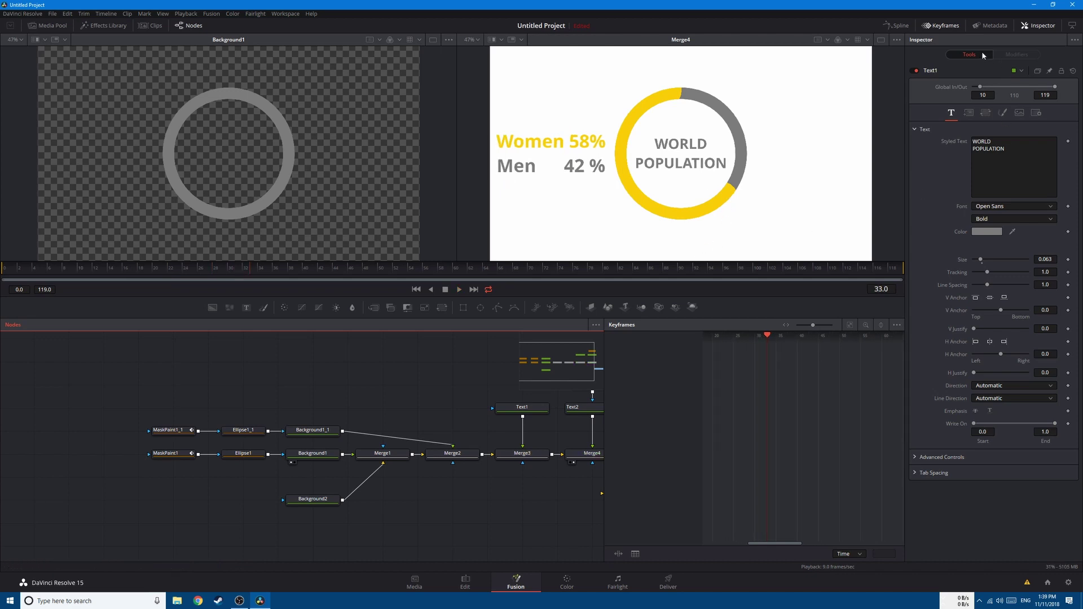
- Replace the Keyframes editor with the Spline editor and smooth the End curve of MaskPaint1's stroke
click(940, 26)
click(897, 26)
click(634, 366)
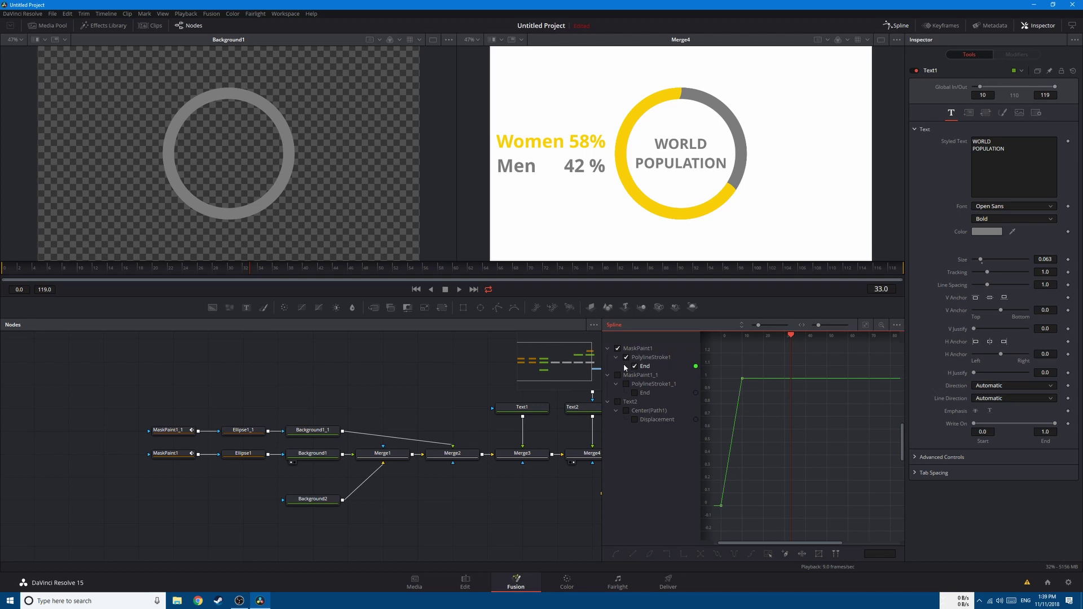
drag(751, 544, 745, 543)
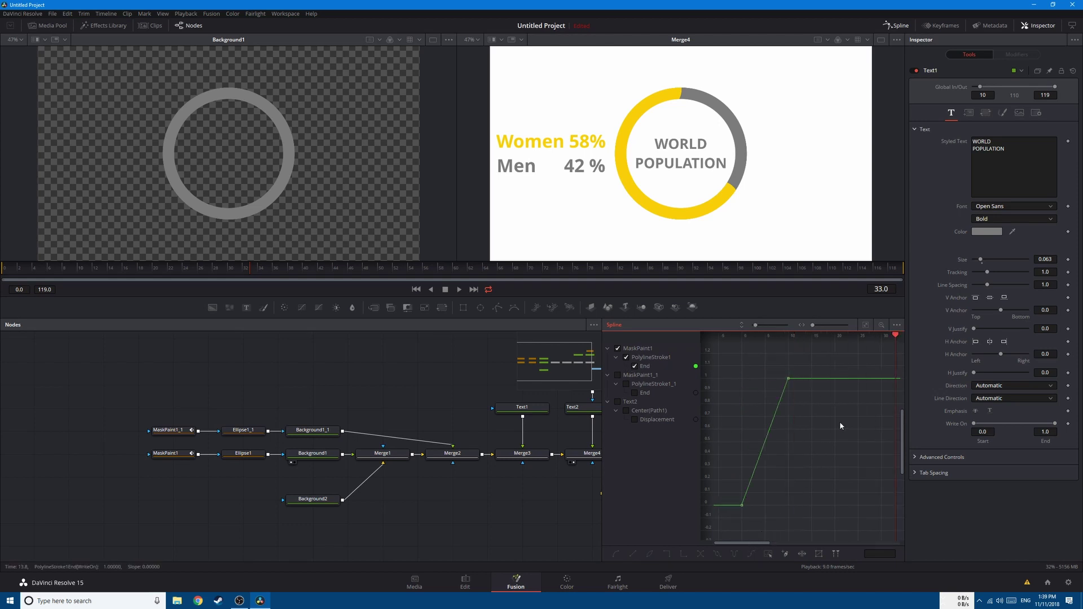
key(s)
- Display only the End curve of MaskPaint1_1's stroke and smooth all of its keyframes
click(635, 366)
click(634, 393)
click(841, 464)
key(ctrl+a)
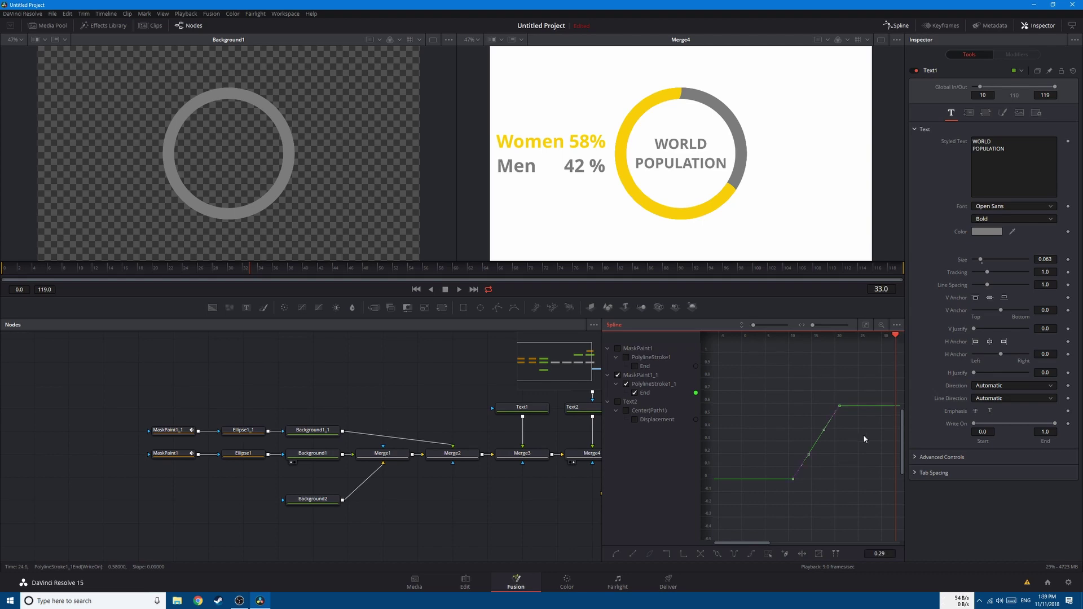
key(s)
- Display only Text2's Displacement curve, smooth its keyframes and close the Spline editor
click(618, 375)
click(618, 376)
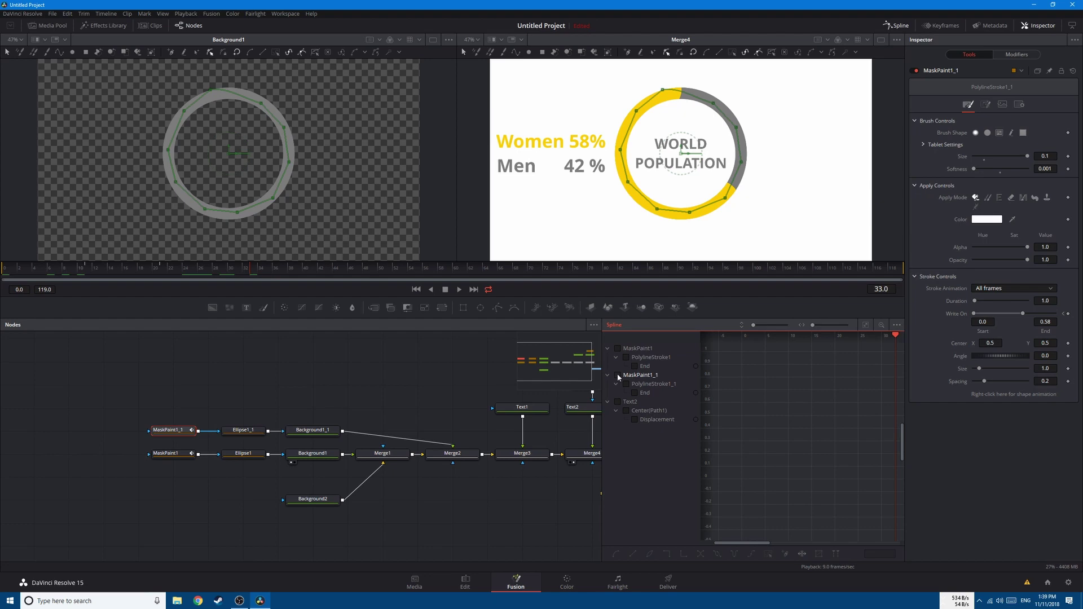
click(618, 403)
key(ctrl+a)
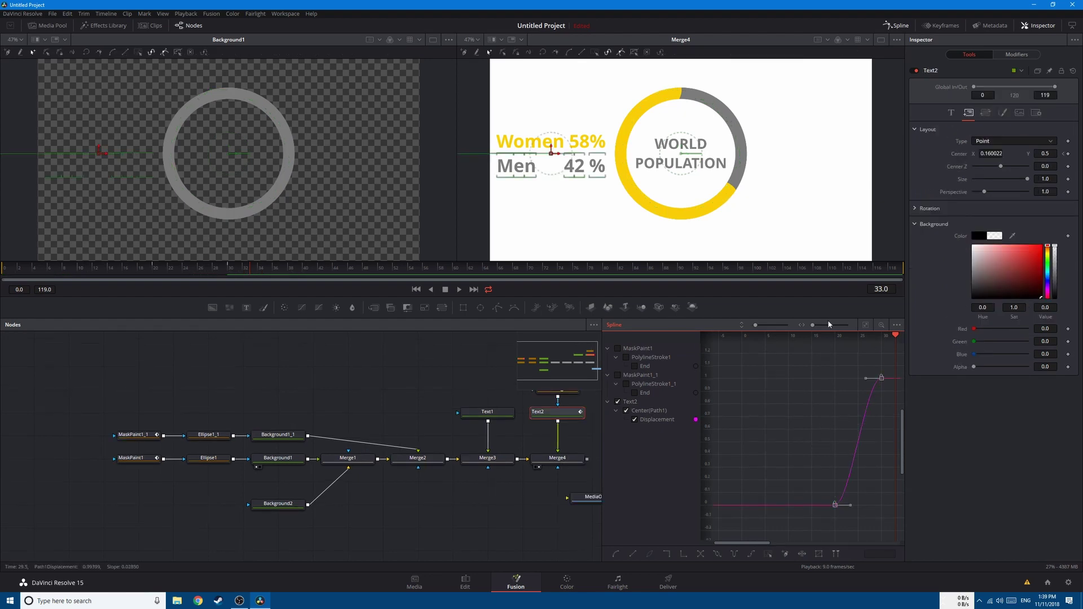
click(896, 26)
- Move the MediaOut1 node in line after Merge4 and connect Merge4's output to it
drag(604, 496, 697, 459)
drag(588, 459, 702, 460)
- Switch to the Edit page and play the Fusion Composition clip from the start of the timeline
click(467, 582)
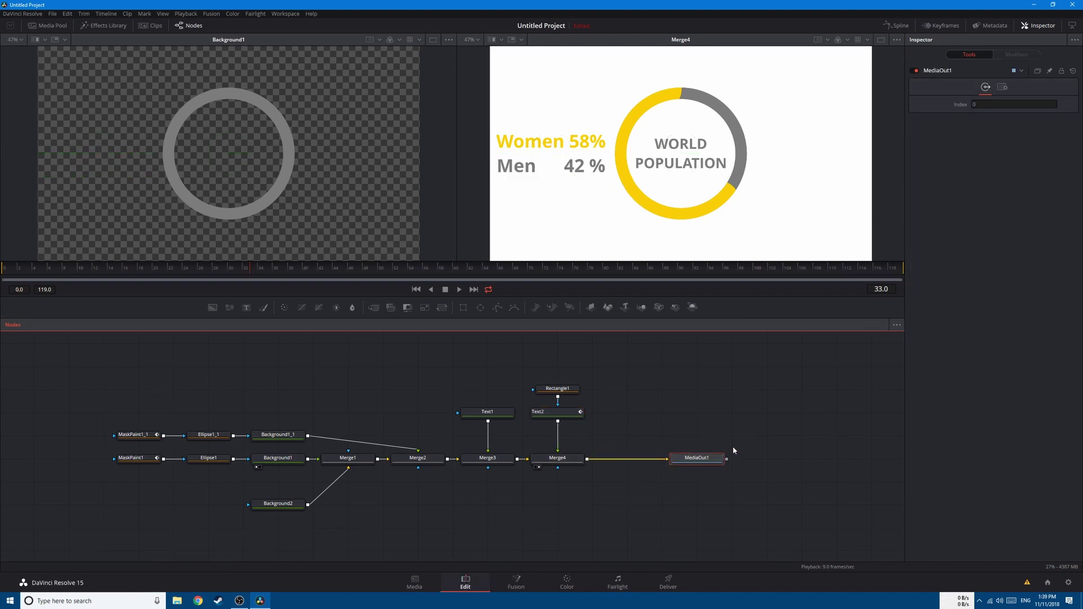
drag(388, 333, 355, 334)
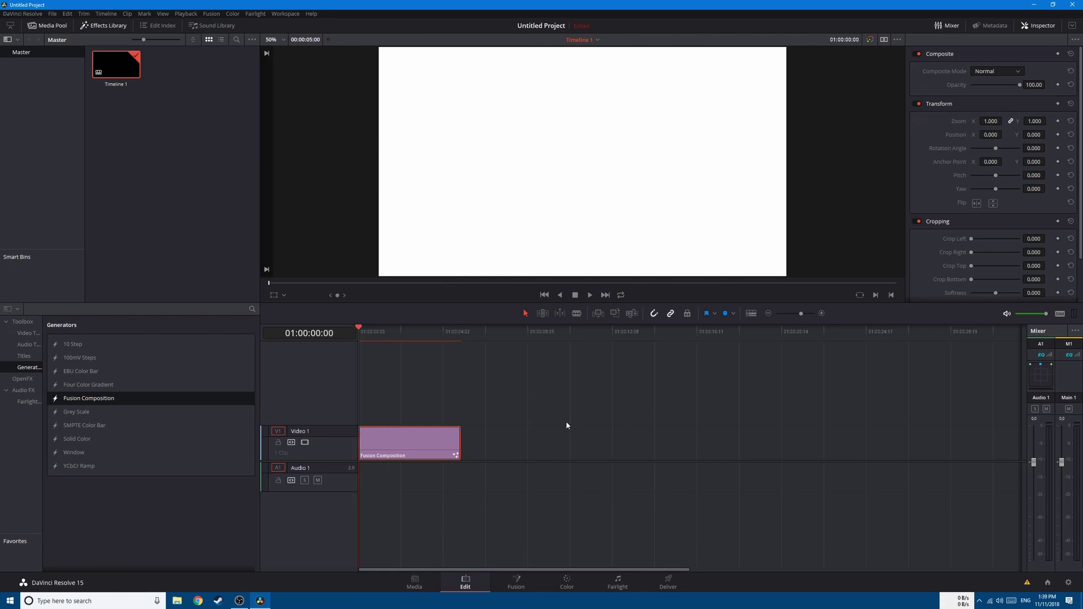
click(566, 421)
key(space)
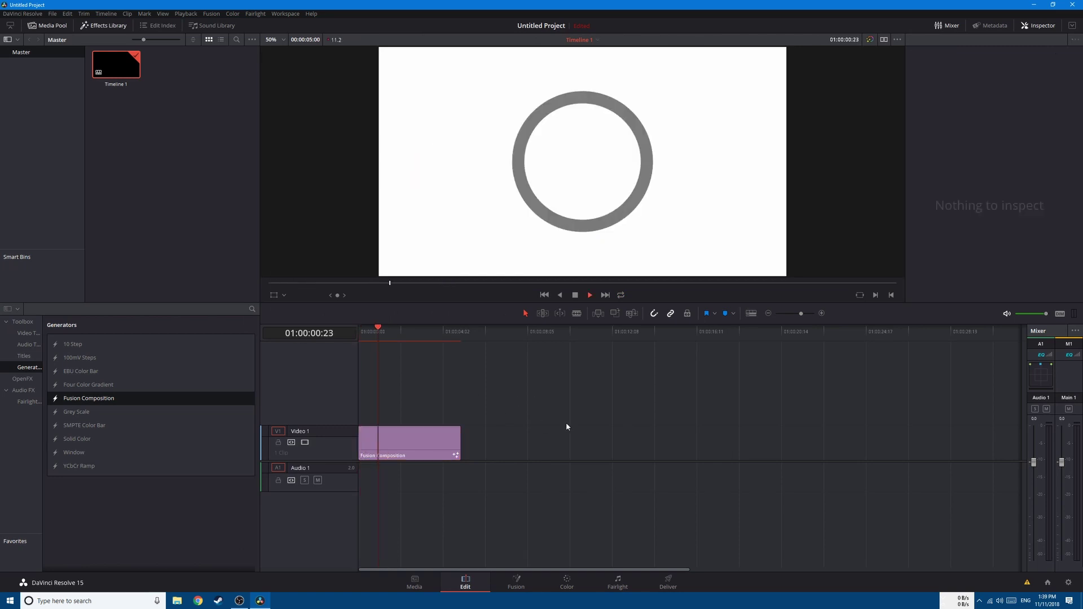